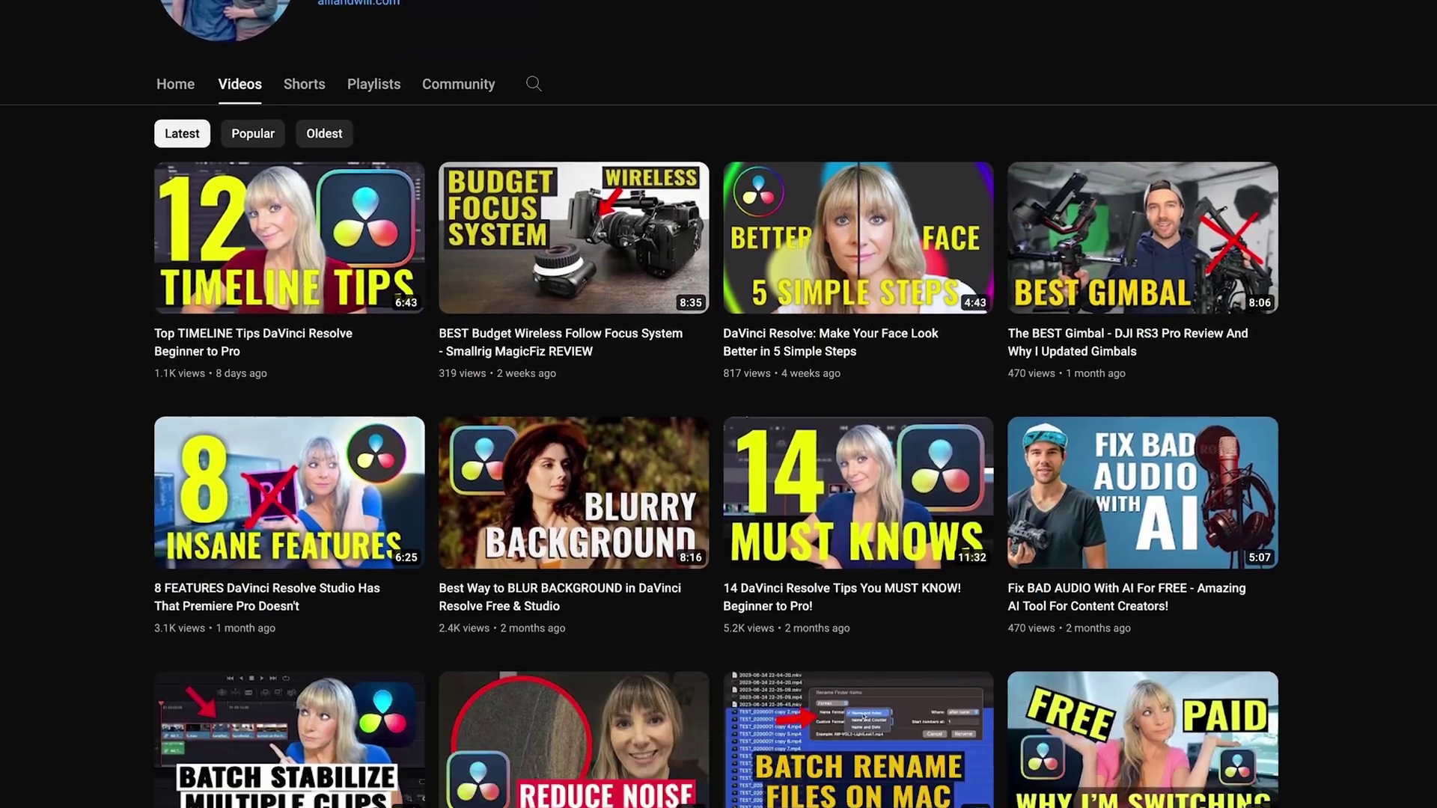
Play back the timeline from near the start to preview the clips.
{"action": "scroll", "coordinate": [718, 404], "scroll_direction": "down", "scroll_amount": 3}
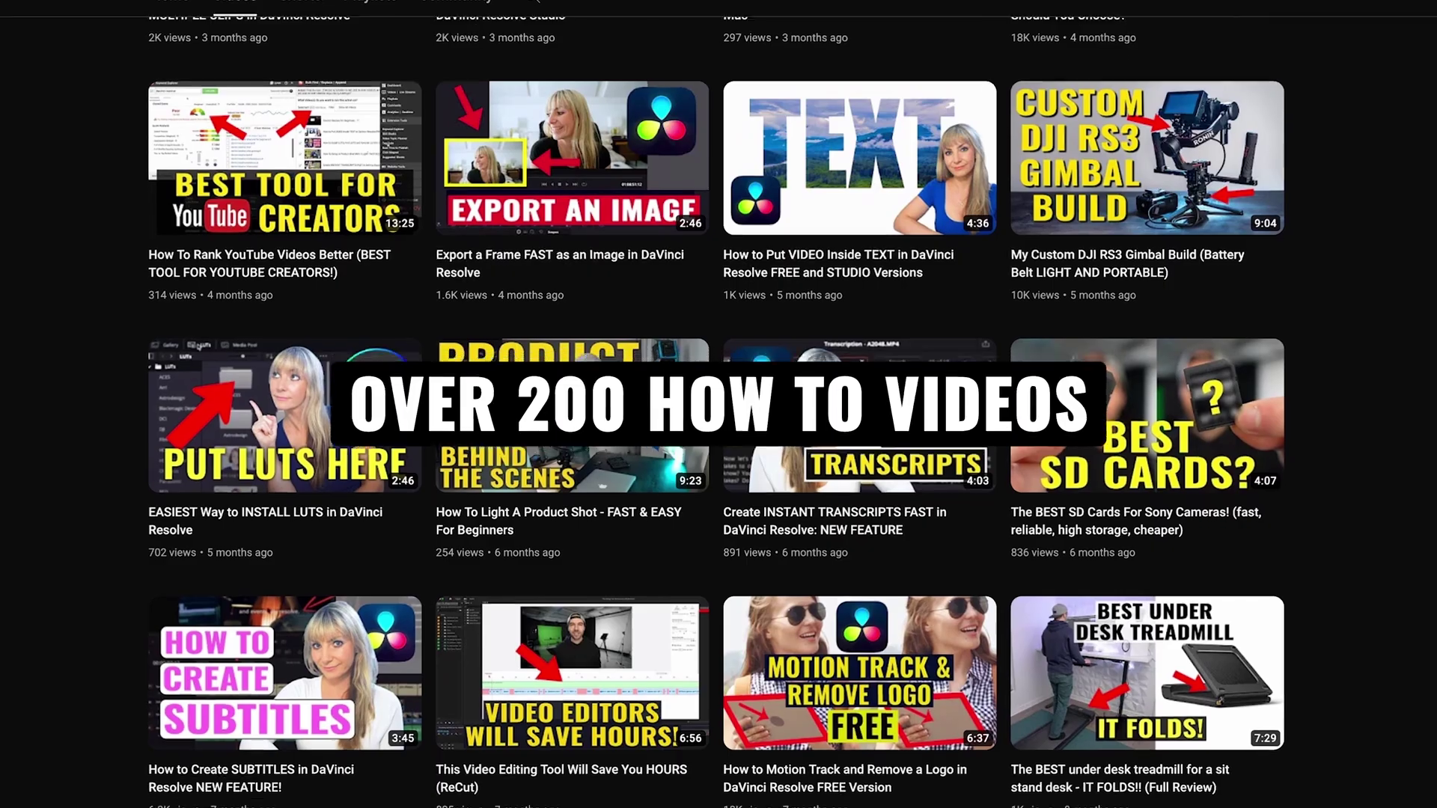
{"action": "scroll", "coordinate": [718, 404], "scroll_direction": "down", "scroll_amount": 10}
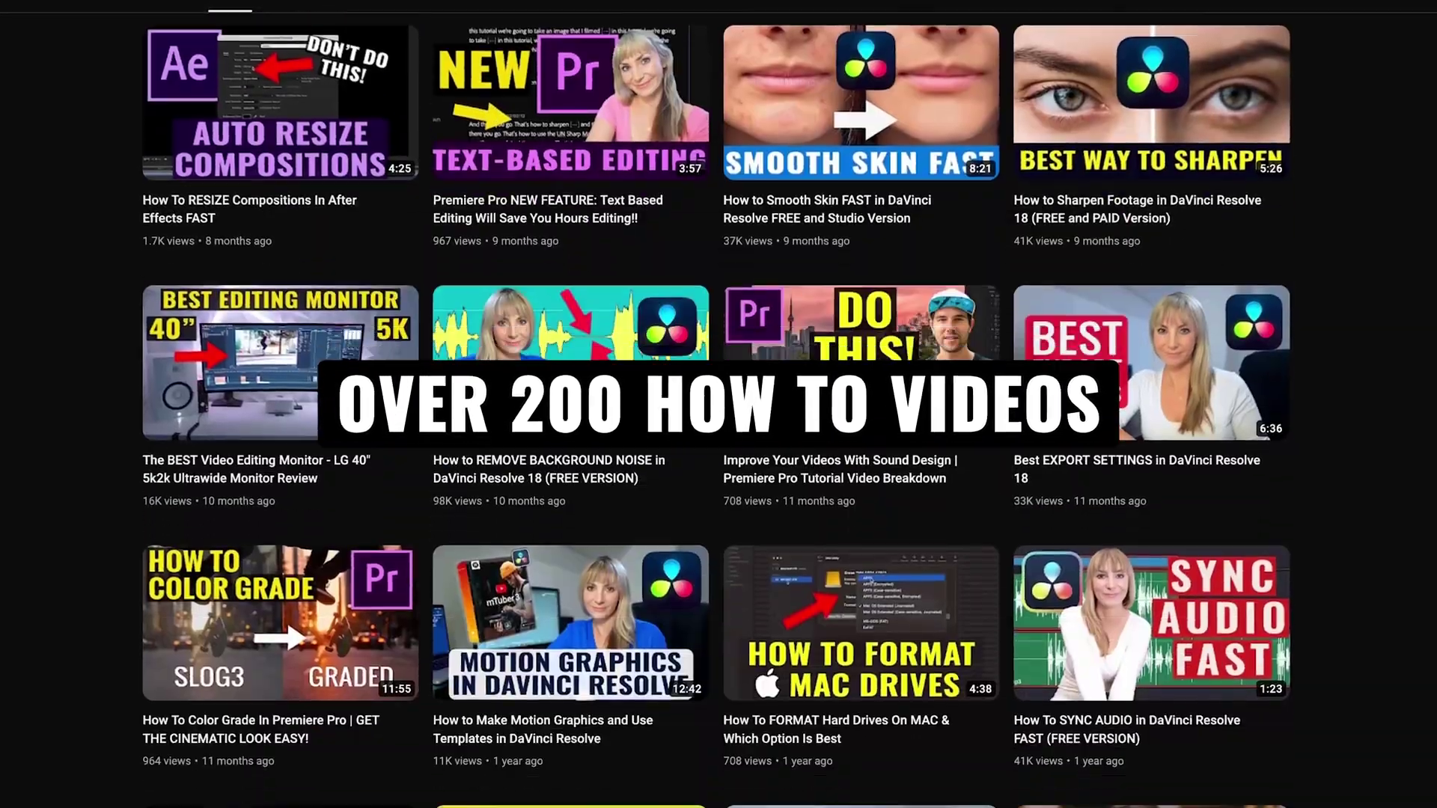
{"action": "scroll", "coordinate": [719, 404], "scroll_direction": "down", "scroll_amount": 2}
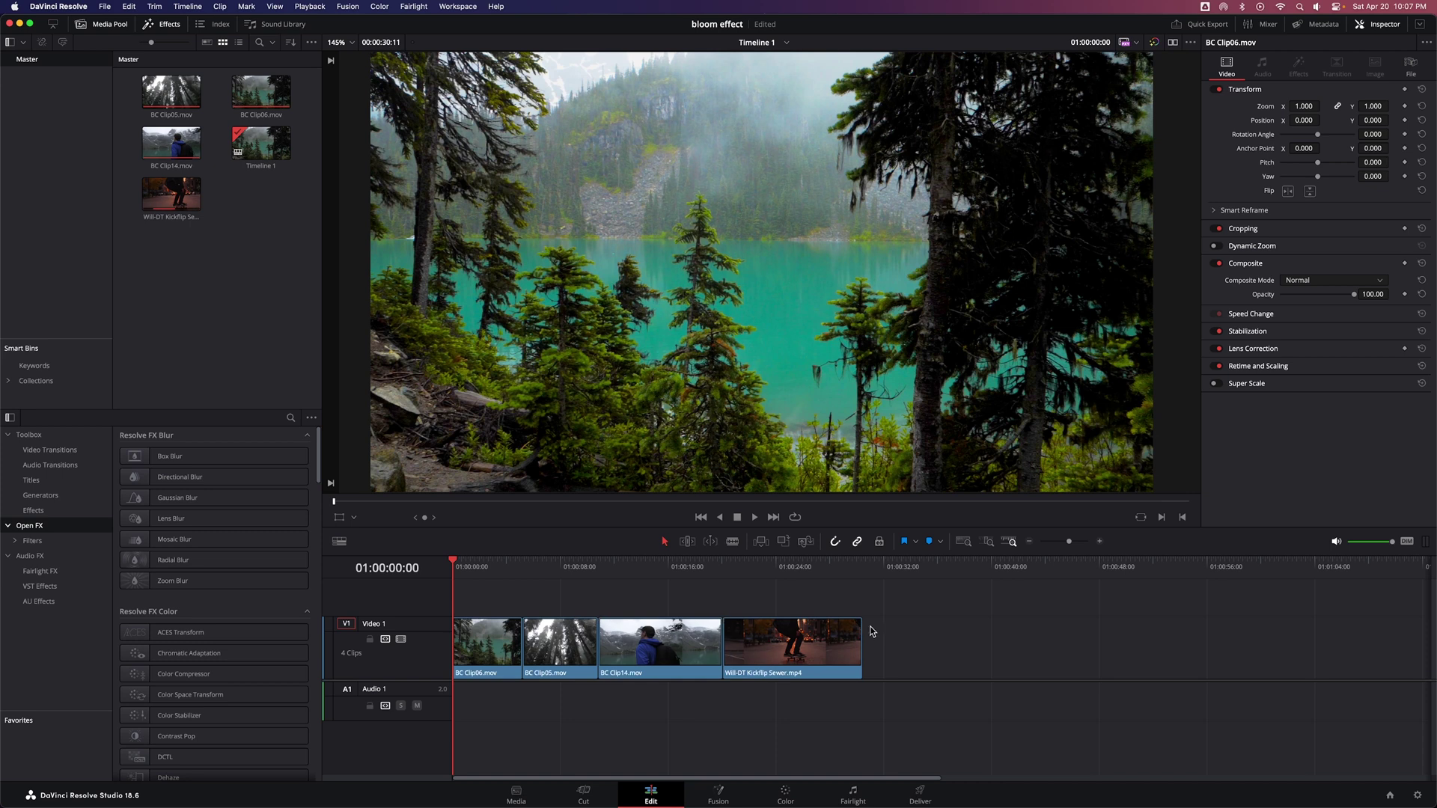
{"action": "key", "text": "space"}
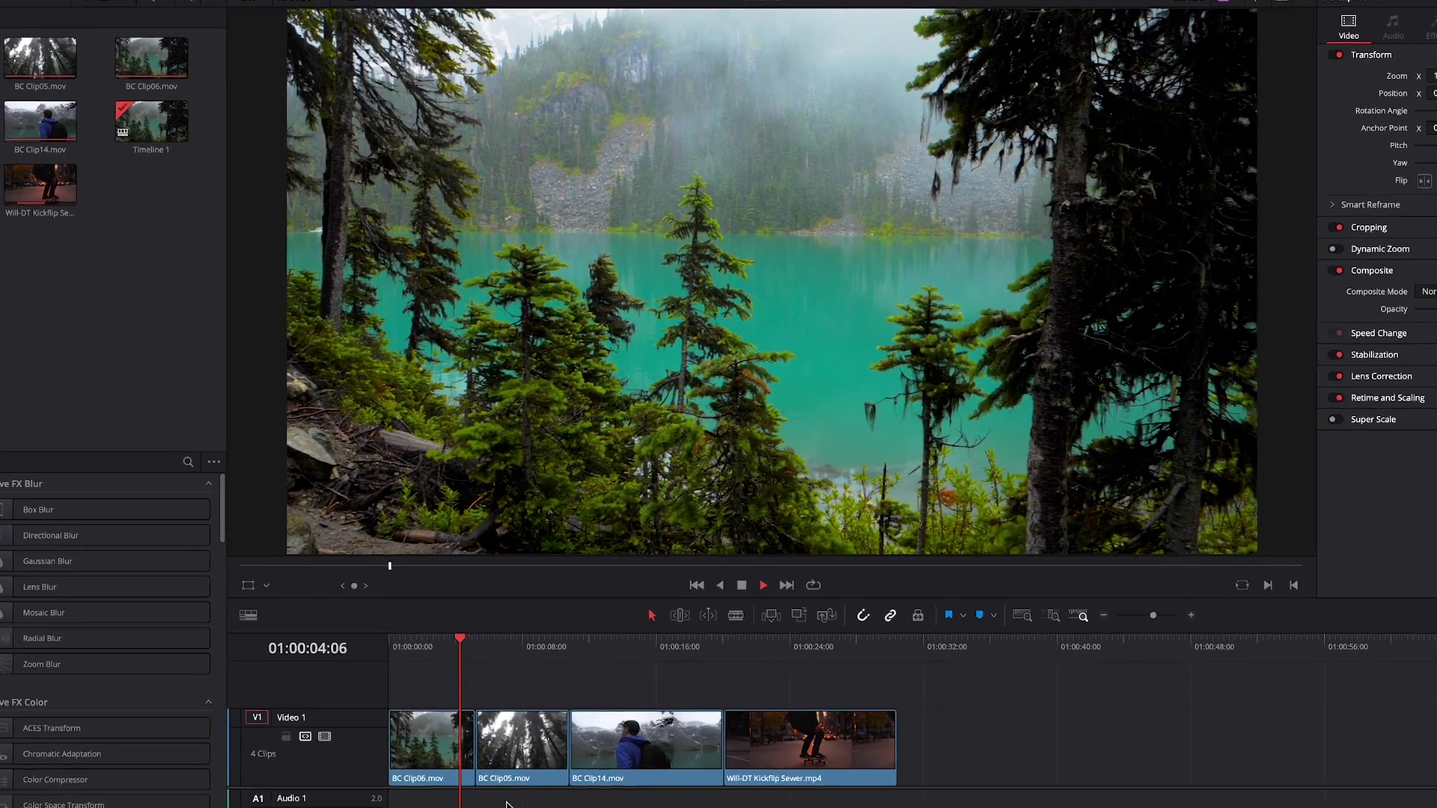
{"action": "left_click_drag", "start_coordinate": [464, 610], "coordinate": [467, 628]}
{"action": "key", "text": "space"}
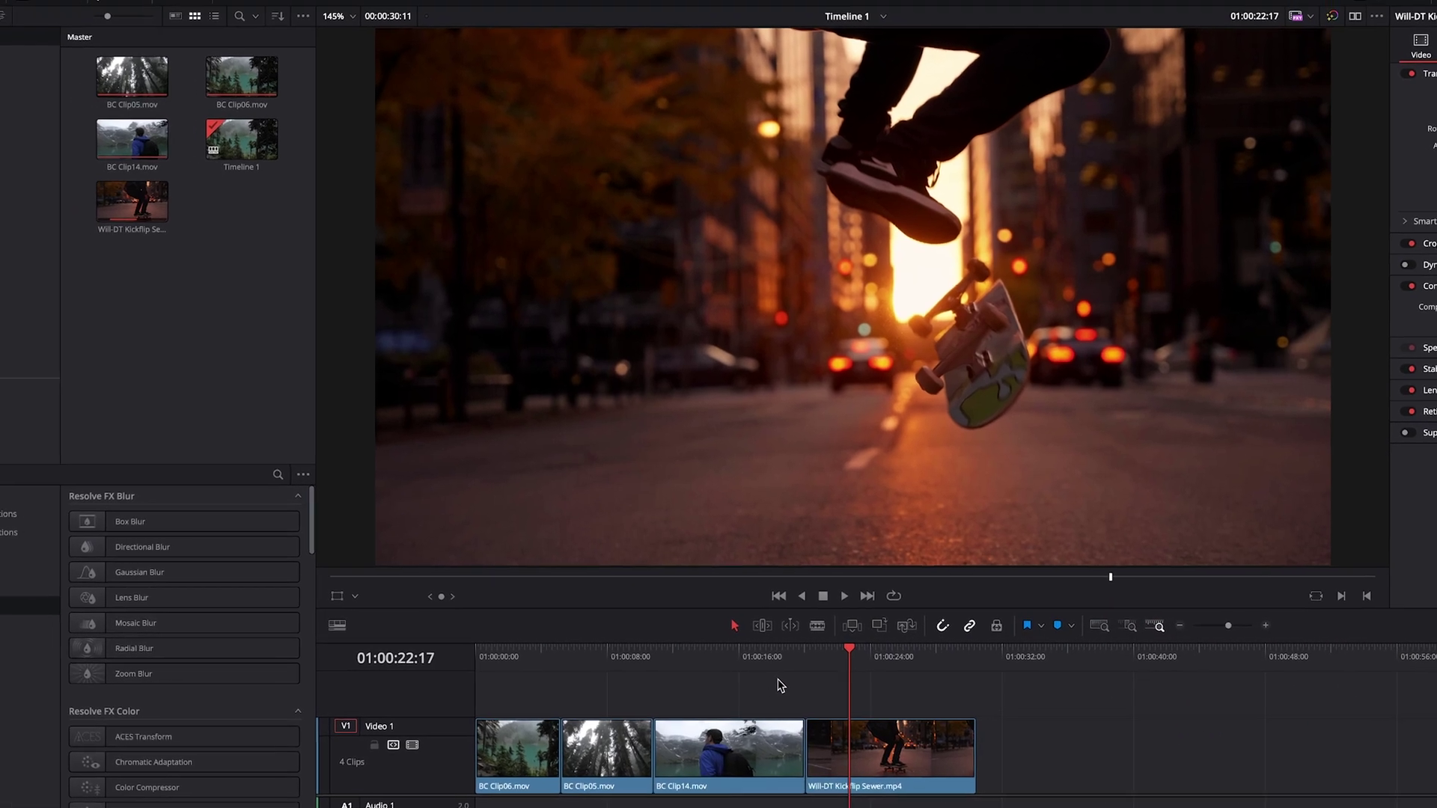
Find Glow in Open FX and apply it to BC Clip06.mov, the lake clip.
{"action": "left_click", "coordinate": [574, 660]}
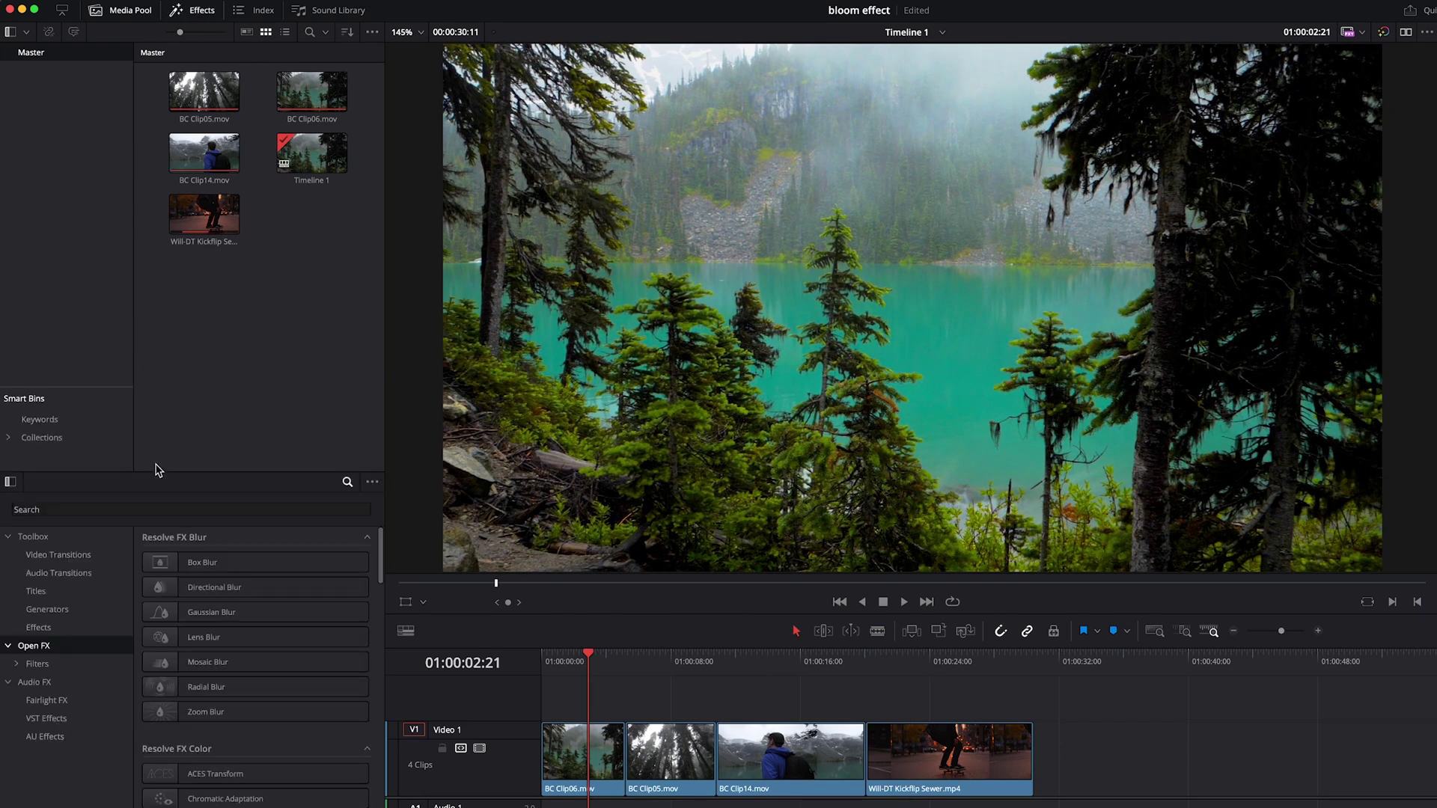
{"action": "left_click", "coordinate": [111, 509]}
{"action": "type", "text": "gl"}
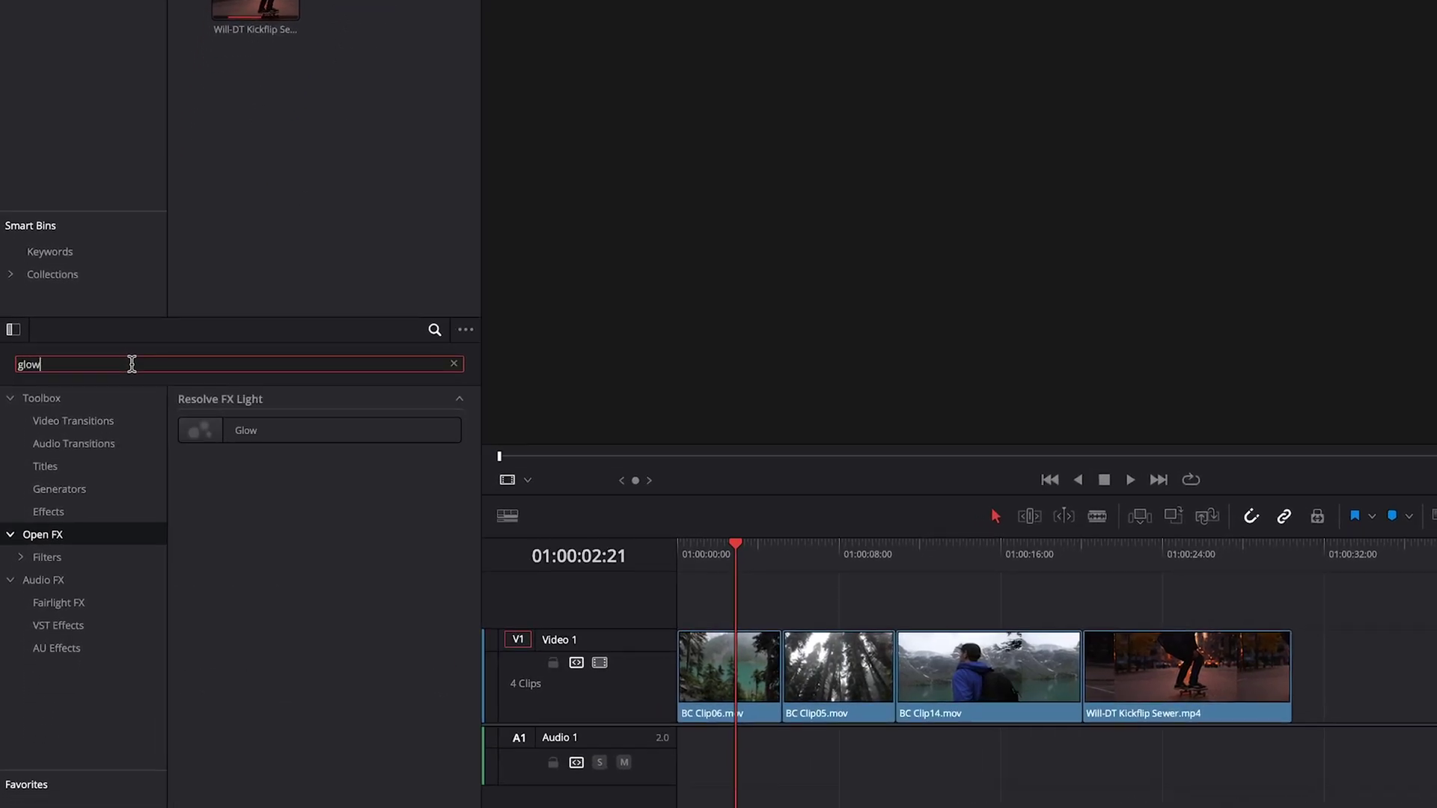
{"action": "type", "text": "ow"}
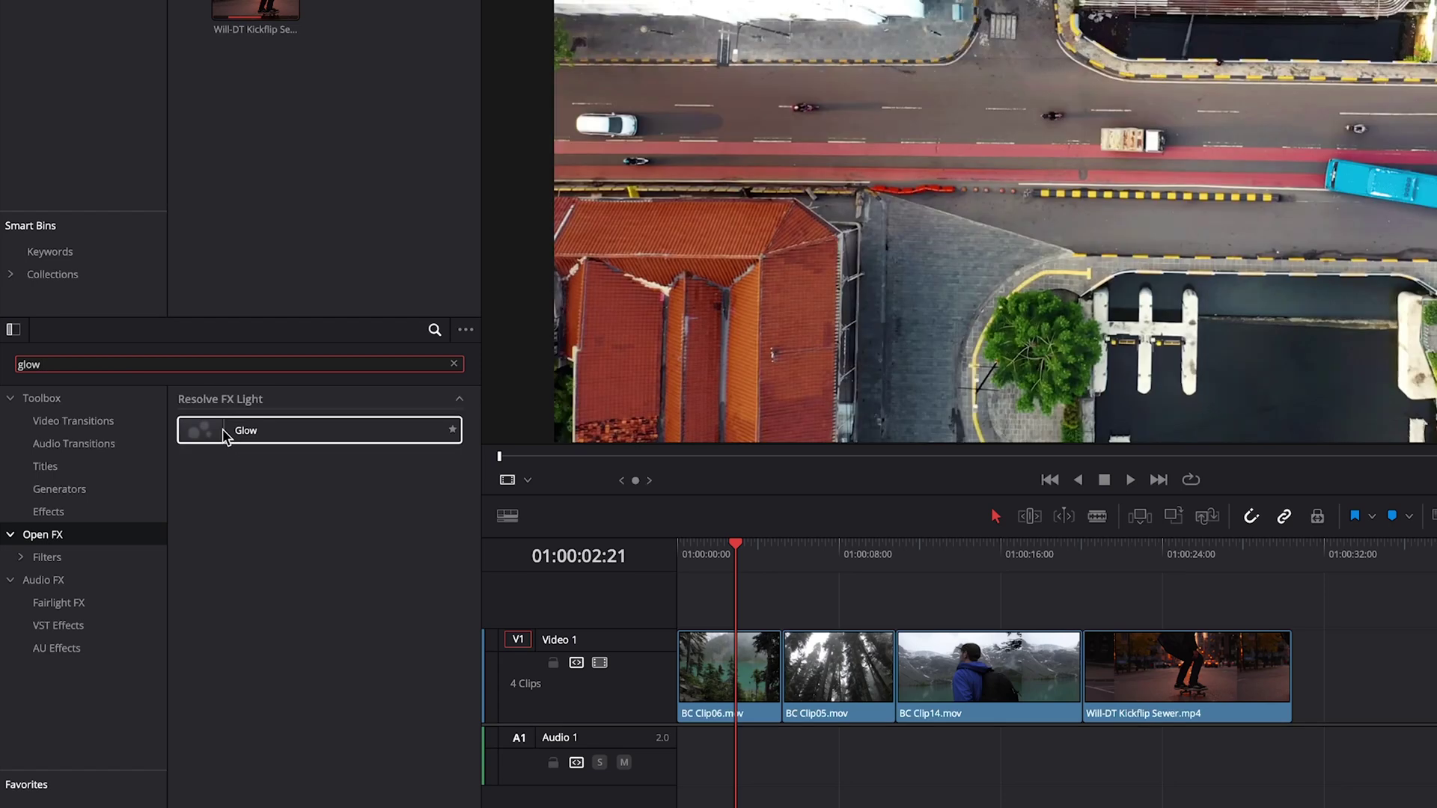
{"action": "left_click_drag", "start_coordinate": [217, 428], "coordinate": [731, 670]}
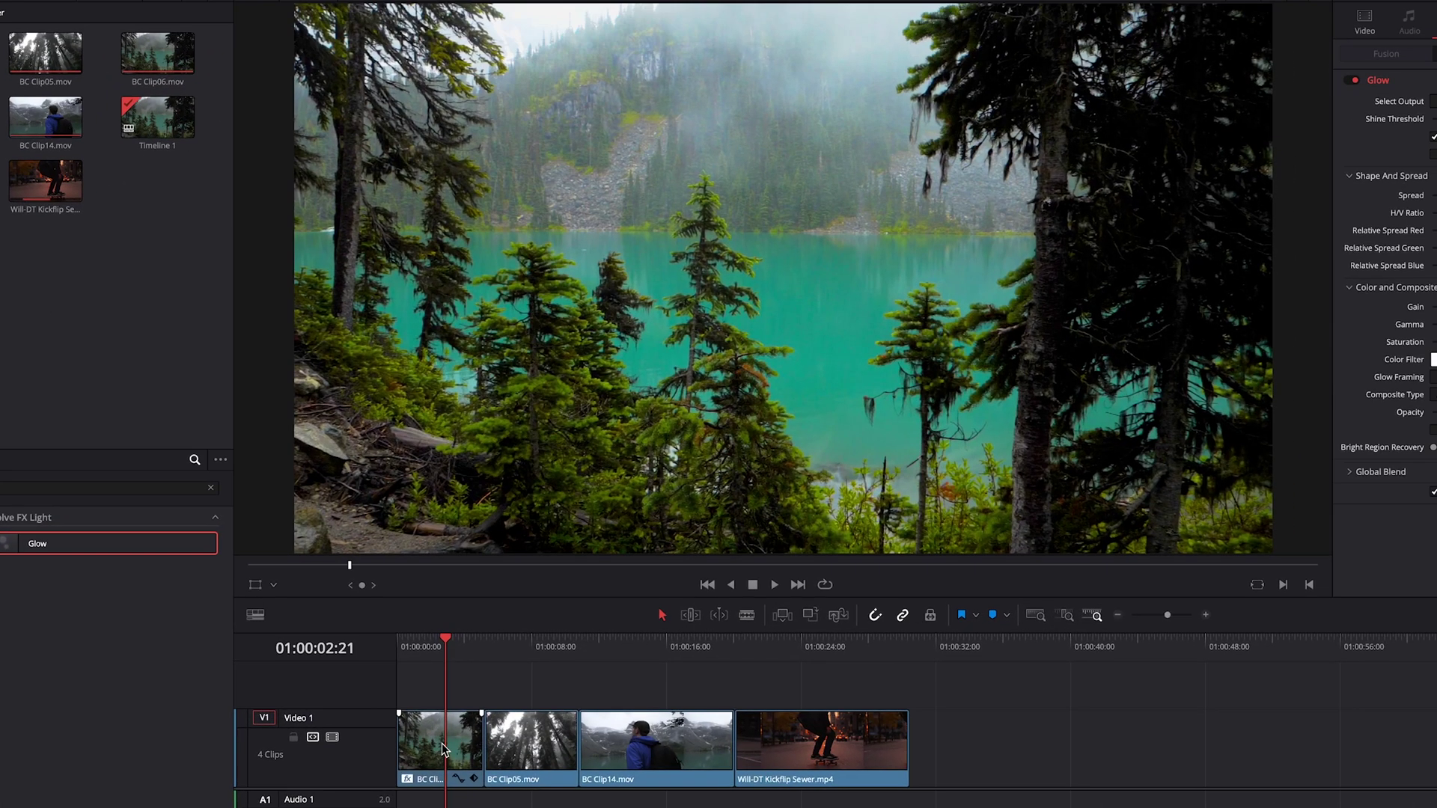
Switch the lake clip's Glow off and on twice to compare with the original.
{"action": "left_click", "coordinate": [1351, 81]}
{"action": "left_click", "coordinate": [1352, 81]}
{"action": "left_click", "coordinate": [1351, 81]}
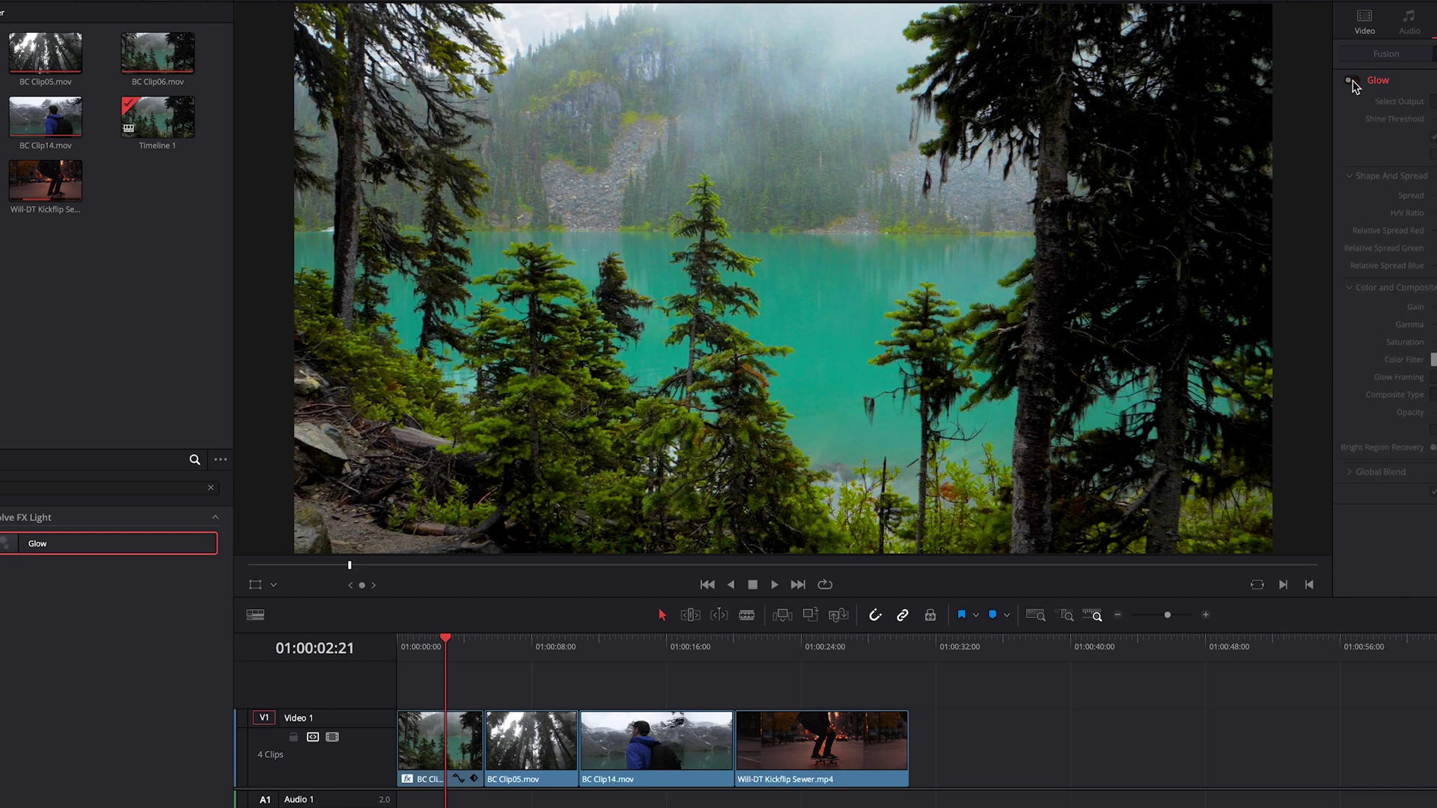
{"action": "left_click", "coordinate": [1351, 81]}
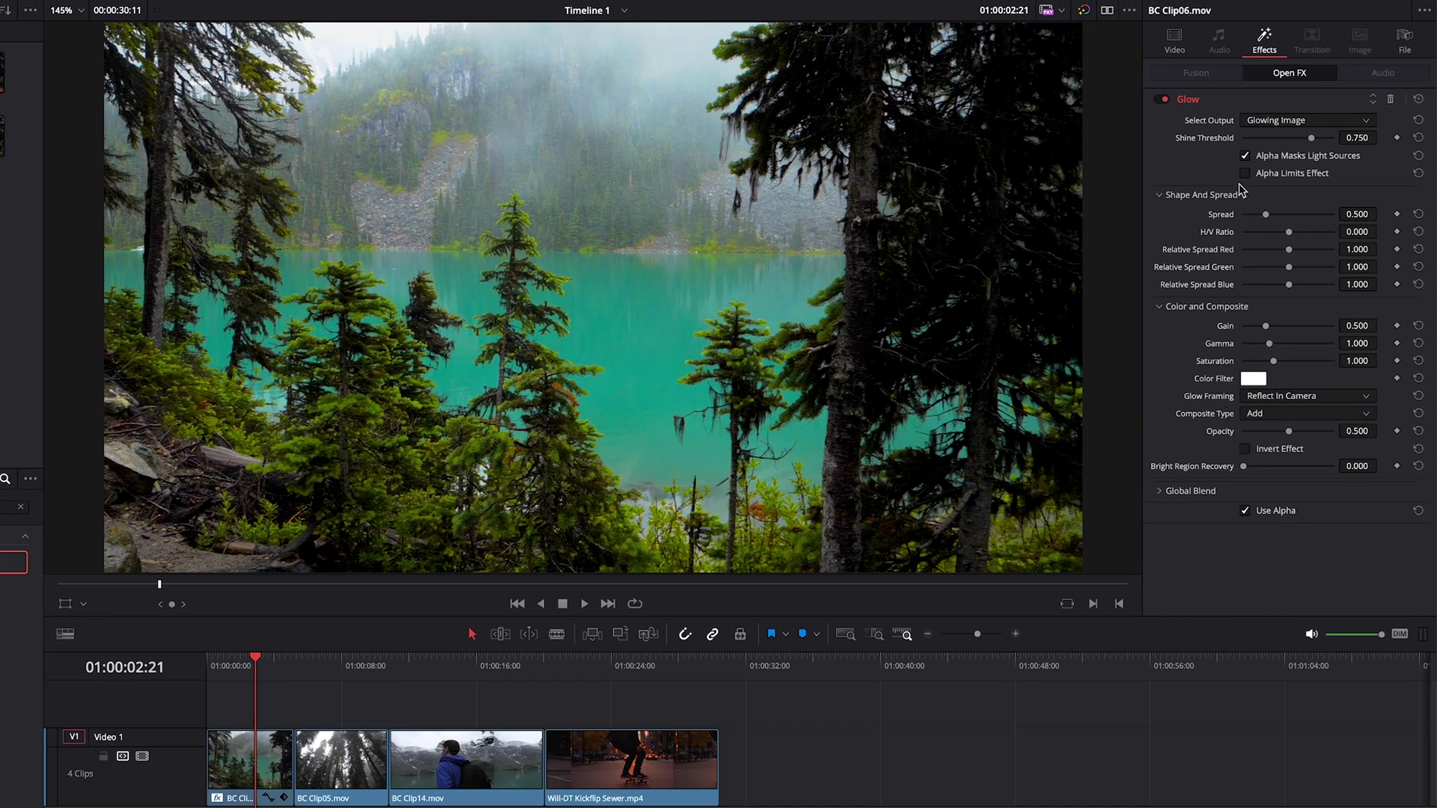
Give the lake glow Spread 0.248 and a pale green tint, then add Glow to BC Clip05.mov.
{"action": "mouse_move", "coordinate": [1267, 218]}
{"action": "left_mouse_down"}
{"action": "mouse_move", "coordinate": [1331, 215]}
{"action": "mouse_move", "coordinate": [1228, 224]}
{"action": "mouse_move", "coordinate": [1280, 228]}
{"action": "mouse_move", "coordinate": [1257, 227]}
{"action": "left_mouse_up"}
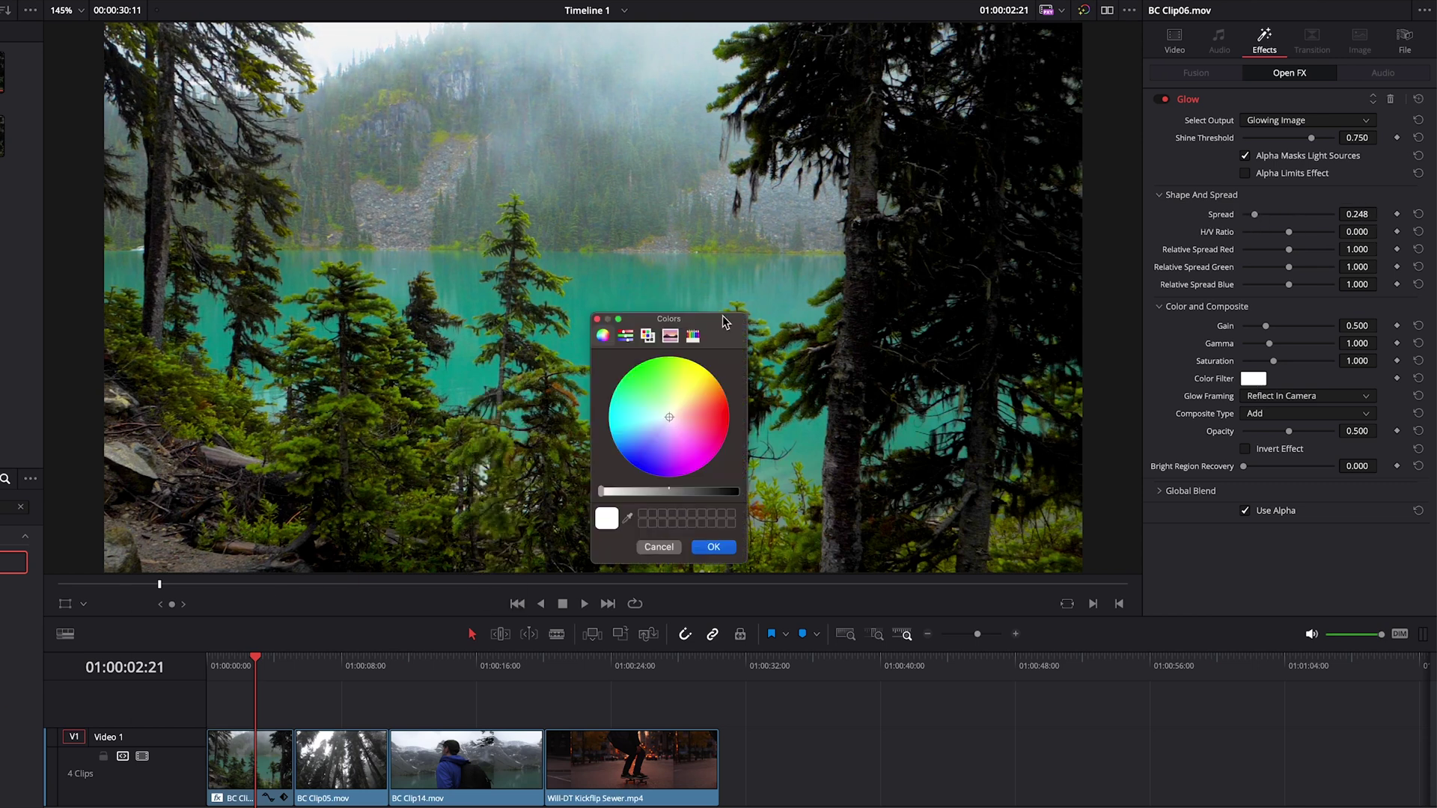
{"action": "left_click_drag", "start_coordinate": [722, 325], "coordinate": [863, 317]}
{"action": "left_click_drag", "start_coordinate": [849, 418], "coordinate": [777, 392]}
{"action": "key", "text": "Return"}
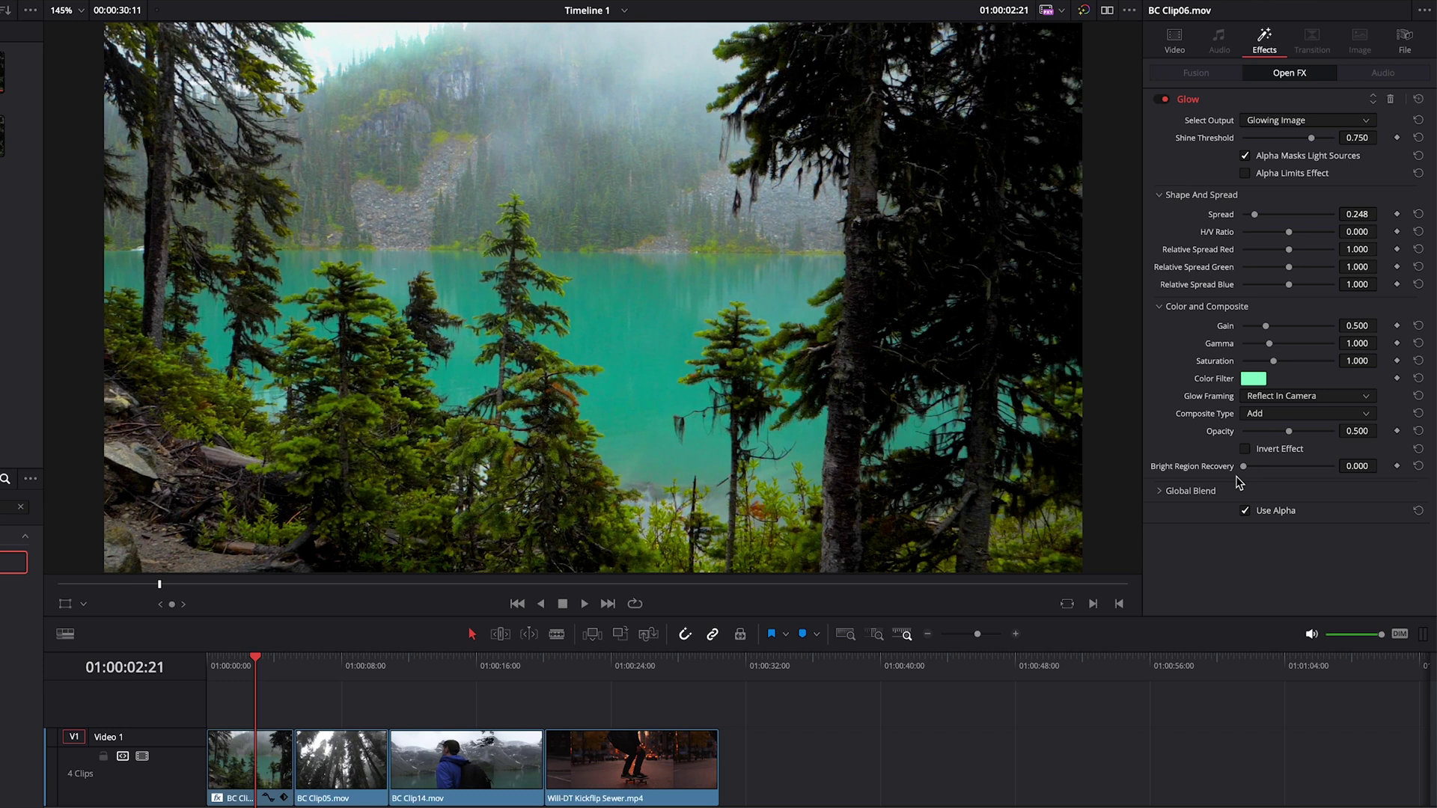
{"action": "left_click_drag", "start_coordinate": [314, 666], "coordinate": [338, 665]}
{"action": "left_click_drag", "start_coordinate": [81, 541], "coordinate": [334, 769]}
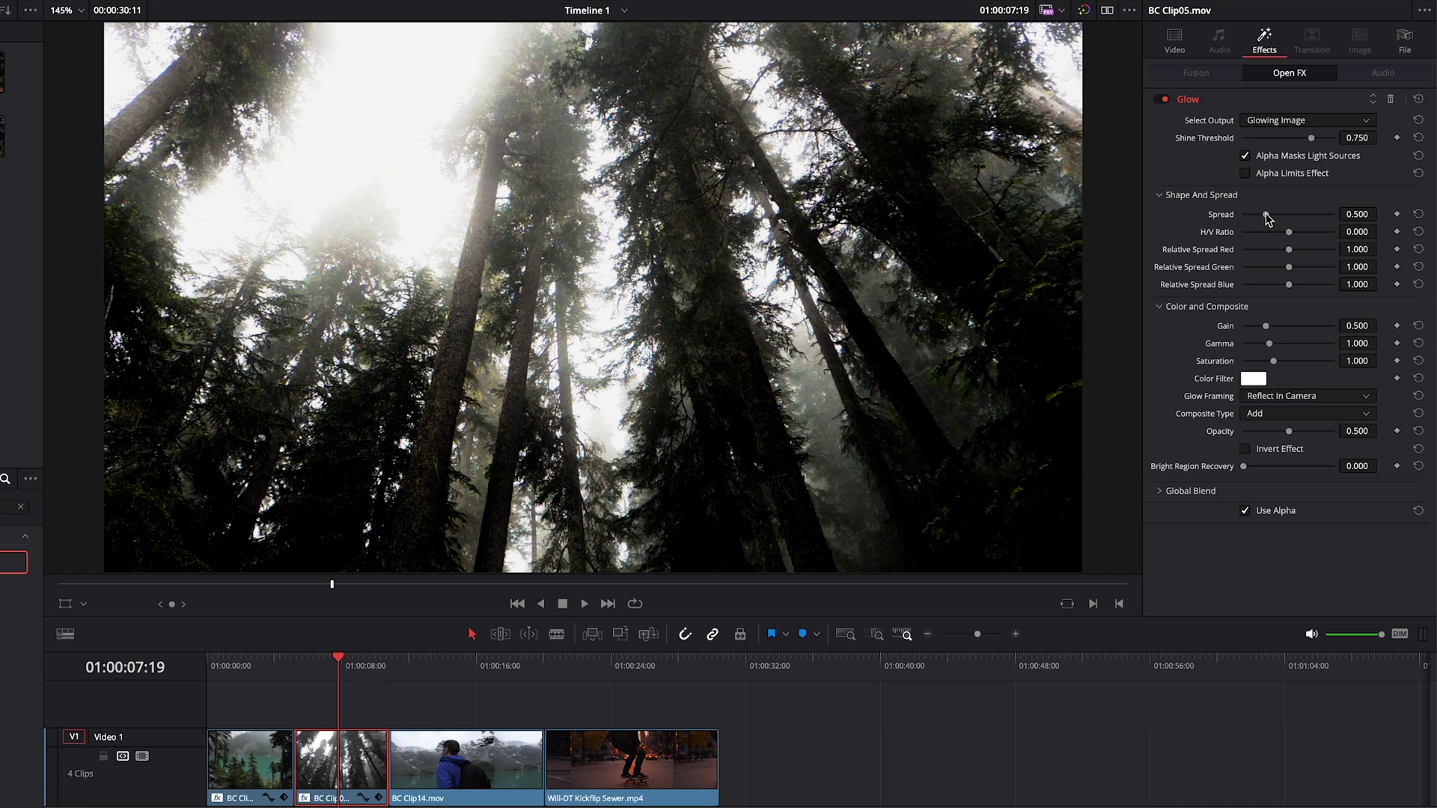
Tune BC Clip05's Glow: Spread 0.062, Gain 0.124, Shine Threshold 0.140, Blend 0.481.
{"action": "left_click_drag", "start_coordinate": [1265, 215], "coordinate": [1246, 217]}
{"action": "mouse_move", "coordinate": [1265, 326]}
{"action": "left_mouse_down"}
{"action": "mouse_move", "coordinate": [1251, 333]}
{"action": "mouse_move", "coordinate": [1263, 352]}
{"action": "left_mouse_up"}
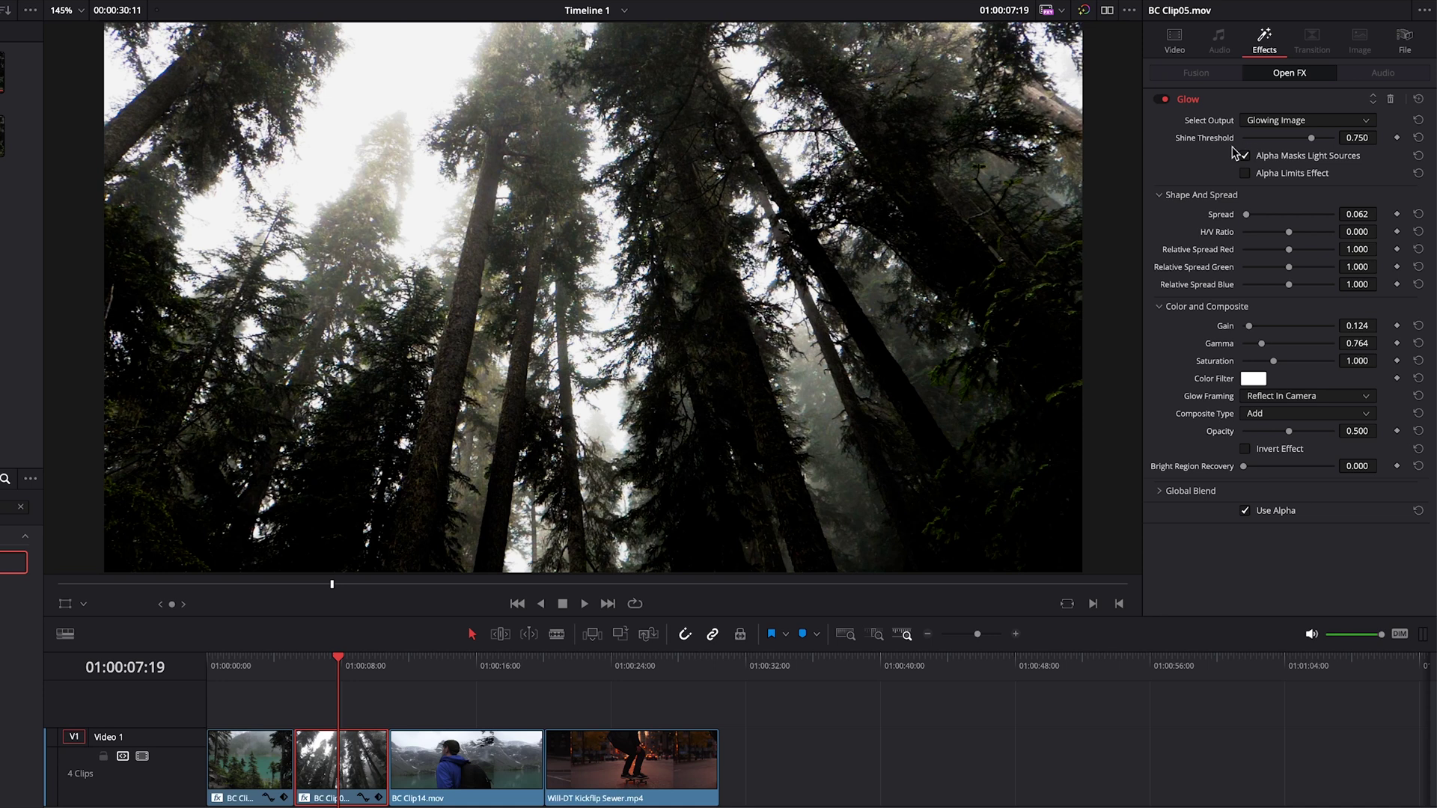
{"action": "left_click_drag", "start_coordinate": [1311, 142], "coordinate": [1257, 147]}
{"action": "left_click", "coordinate": [1162, 493]}
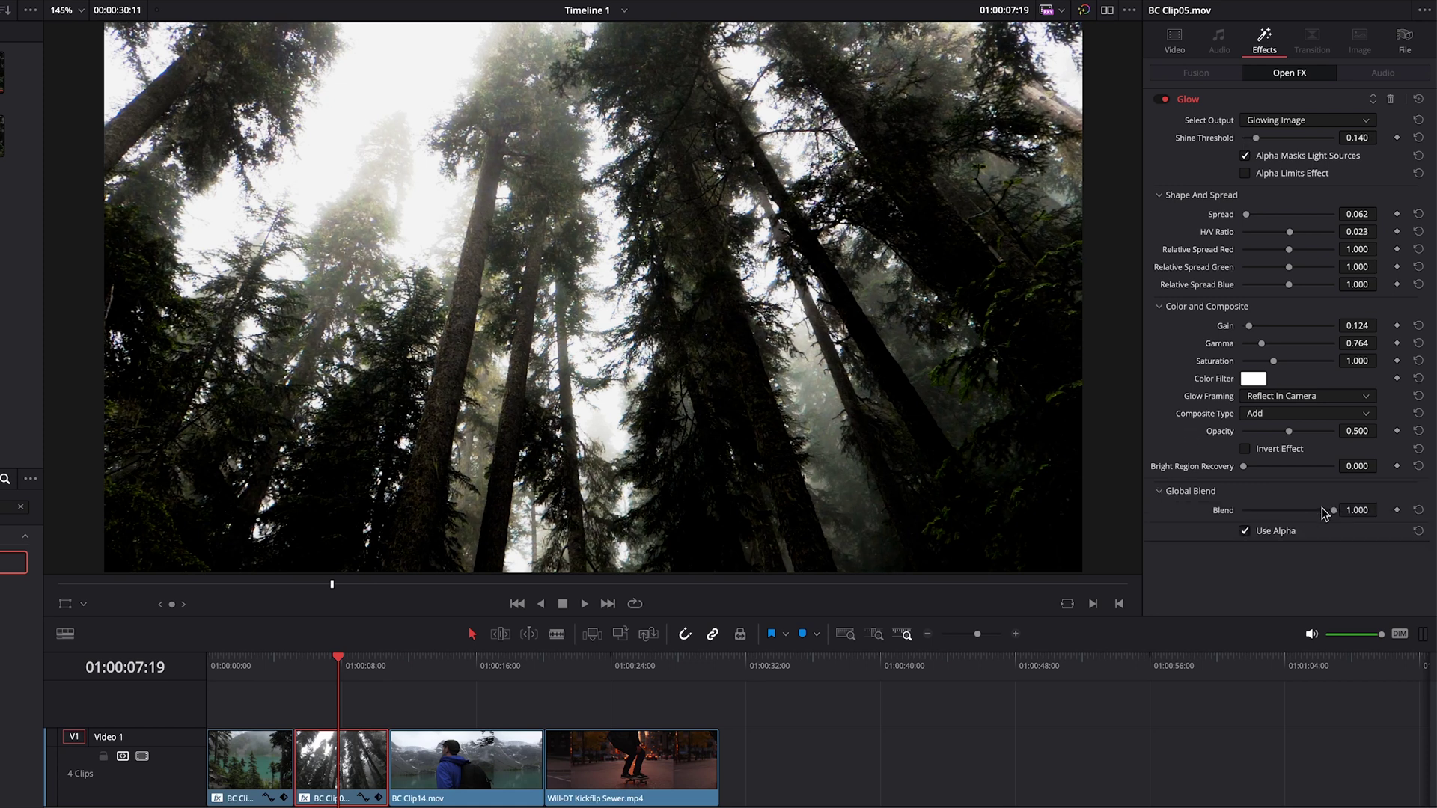
{"action": "left_click_drag", "start_coordinate": [1333, 515], "coordinate": [1288, 522]}
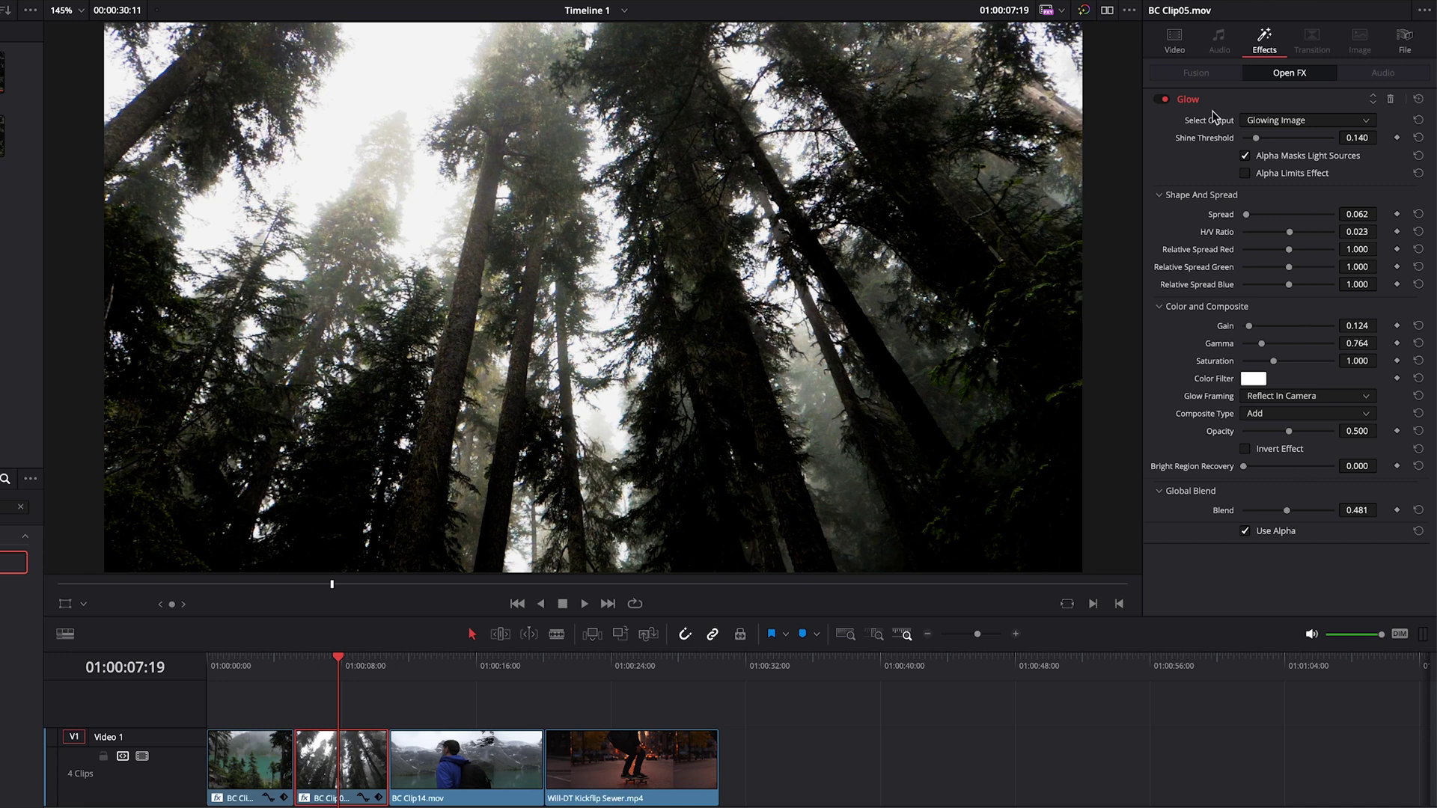
Compare the forest clip with and without glow, then move to BC Clip14.
{"action": "left_click", "coordinate": [1167, 100]}
{"action": "left_click", "coordinate": [1167, 101]}
{"action": "left_click", "coordinate": [1166, 101]}
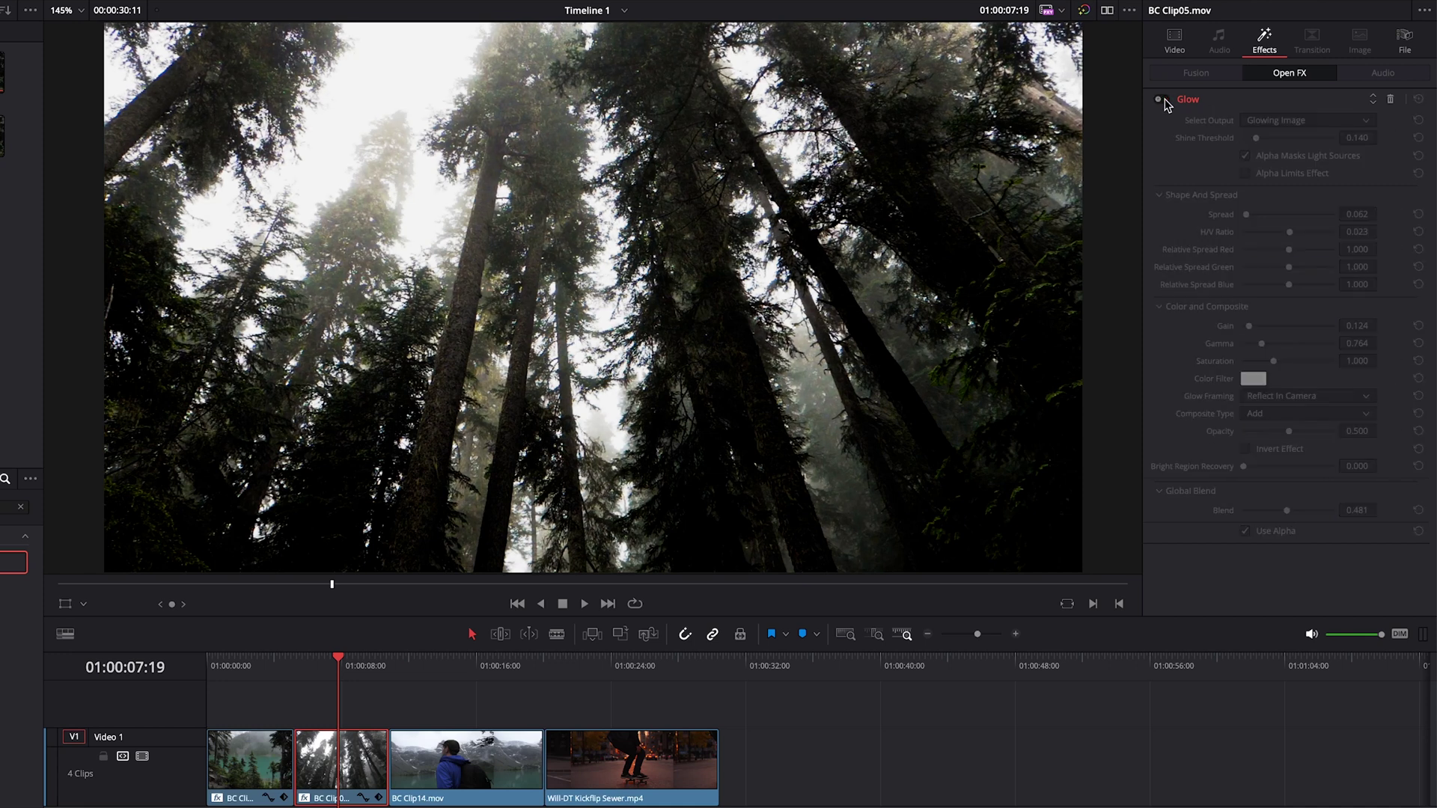
{"action": "left_click", "coordinate": [1166, 101]}
{"action": "left_click_drag", "start_coordinate": [341, 664], "coordinate": [474, 666]}
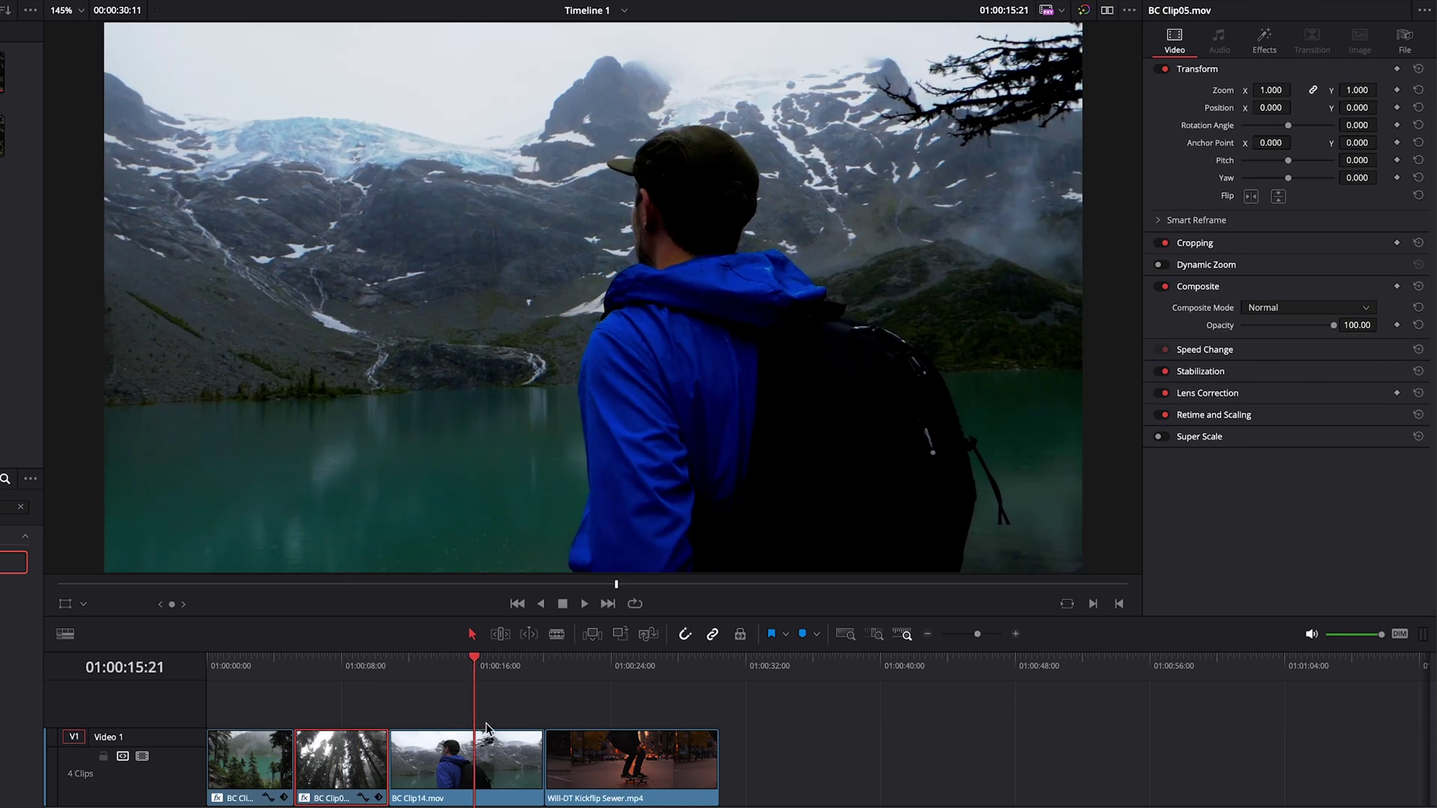
Add Glow to BC Clip14.mov: Shine Threshold 0.938, Spread 0.047, H/V Ratio 0.473, Gain 0.109.
{"action": "left_click", "coordinate": [477, 774]}
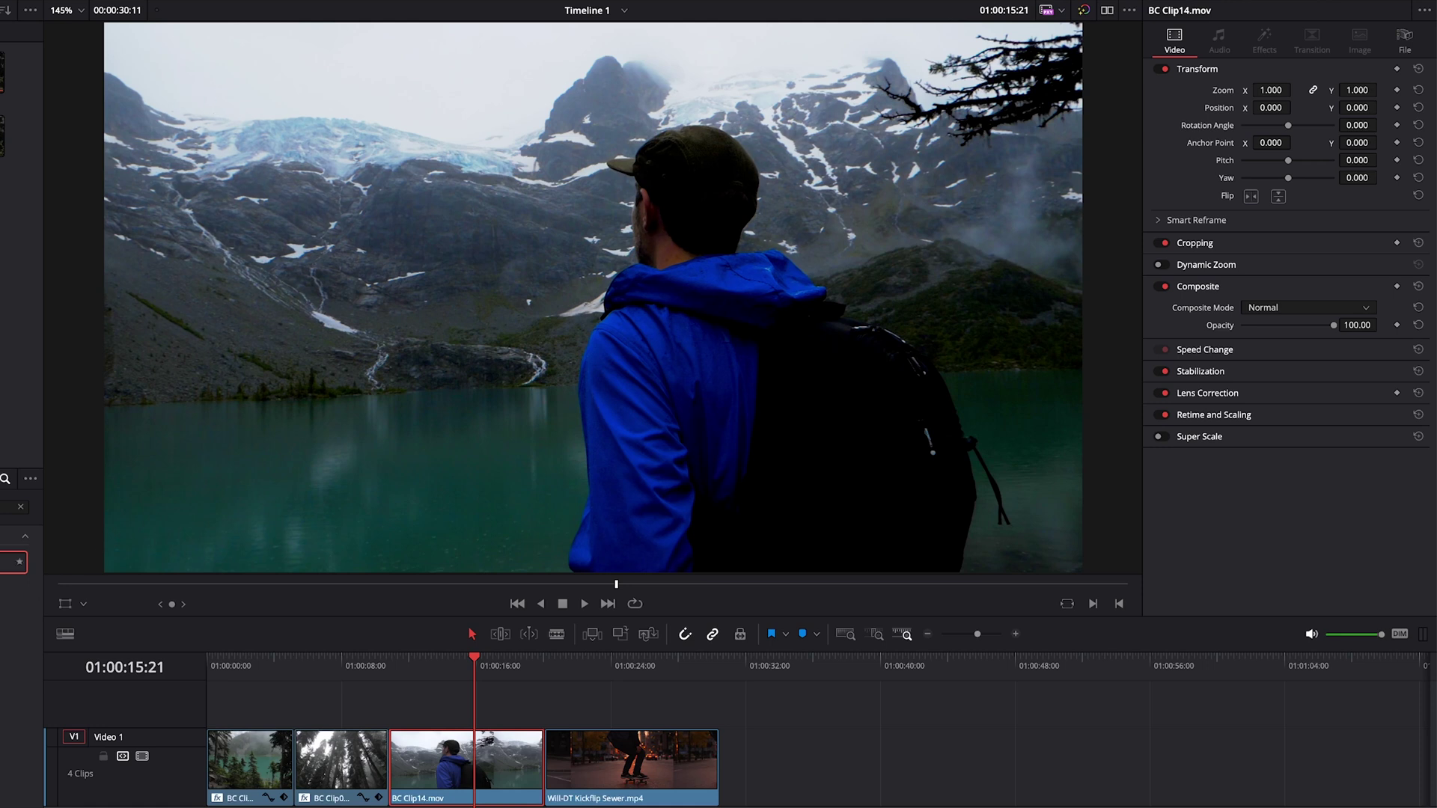
{"action": "left_click_drag", "start_coordinate": [13, 562], "coordinate": [467, 762]}
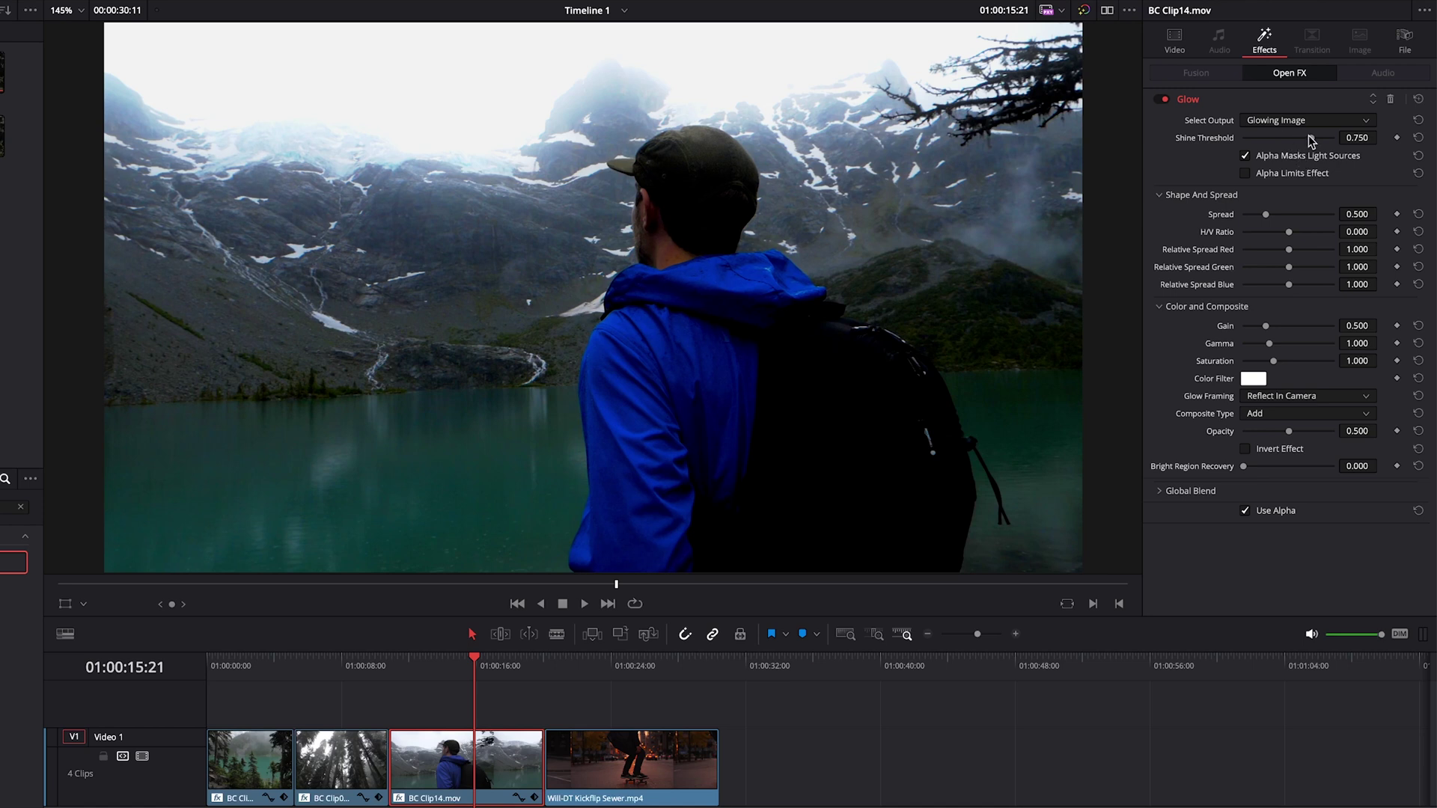
{"action": "left_click_drag", "start_coordinate": [1311, 141], "coordinate": [1330, 163]}
{"action": "left_click_drag", "start_coordinate": [1267, 217], "coordinate": [1307, 240]}
{"action": "left_click_drag", "start_coordinate": [1267, 327], "coordinate": [1248, 327]}
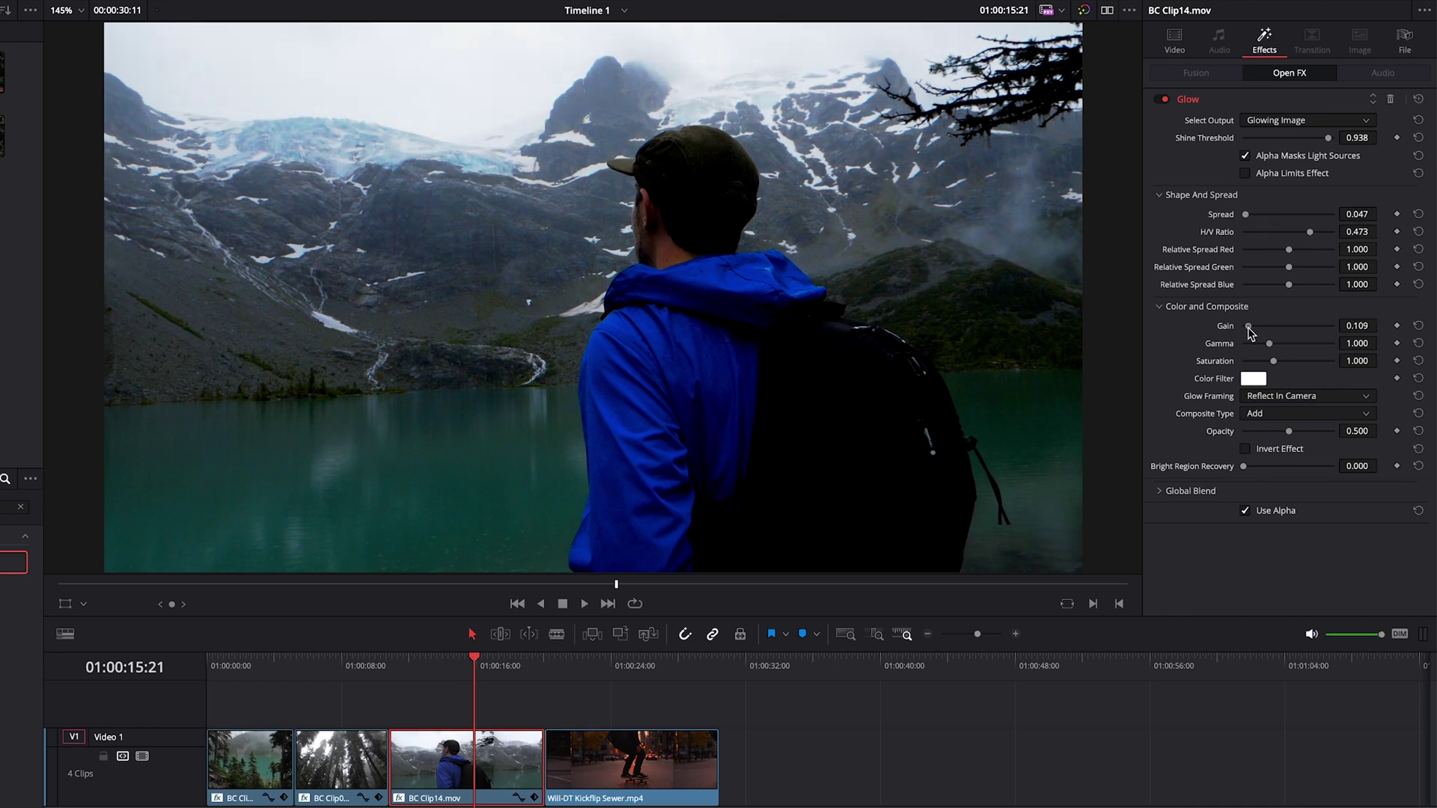
Compare the hiker clip with and without glow, then jump to the skateboard clip.
{"action": "left_click", "coordinate": [1162, 98]}
{"action": "left_click", "coordinate": [1164, 99]}
{"action": "left_click", "coordinate": [1164, 100]}
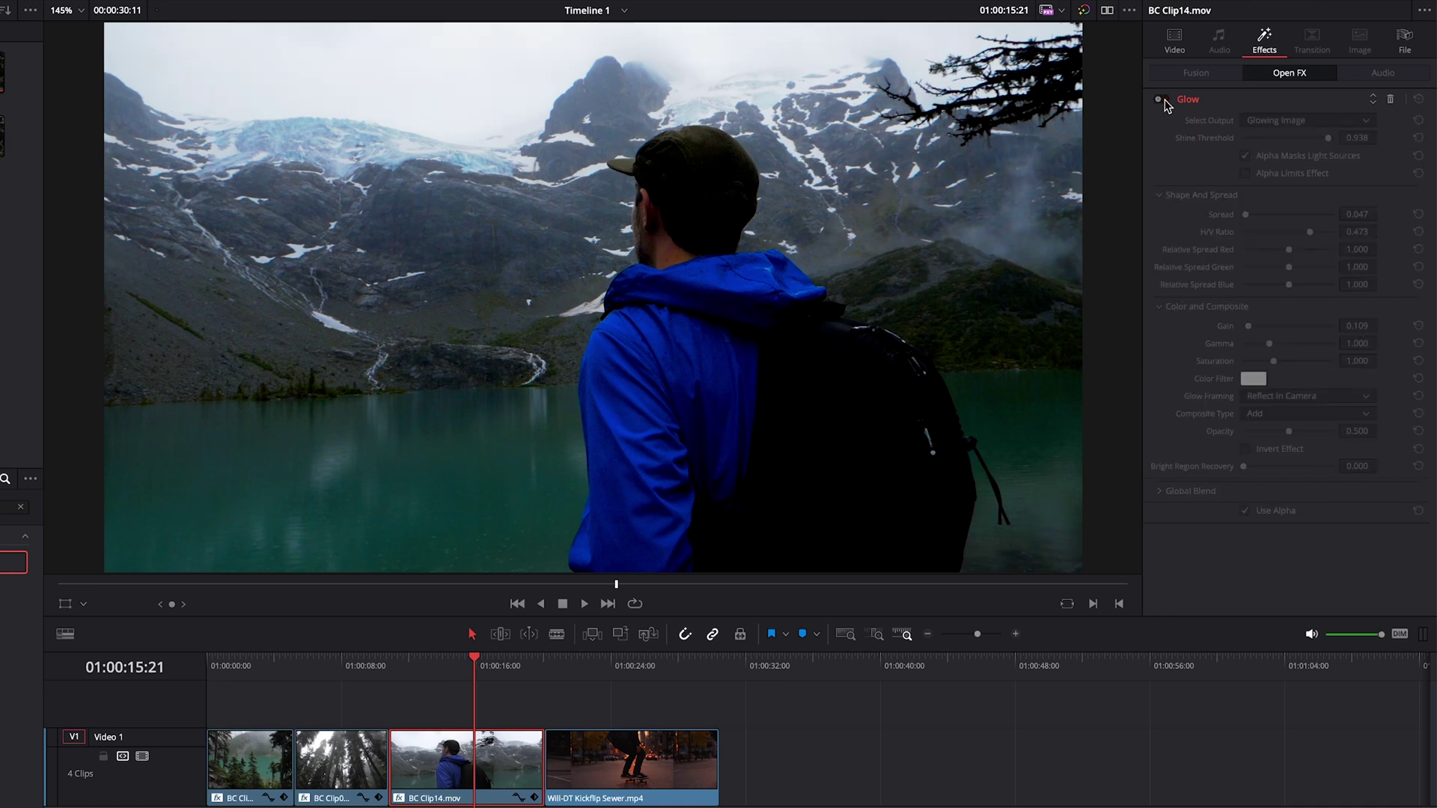
{"action": "left_click", "coordinate": [1165, 100]}
{"action": "left_click", "coordinate": [602, 668]}
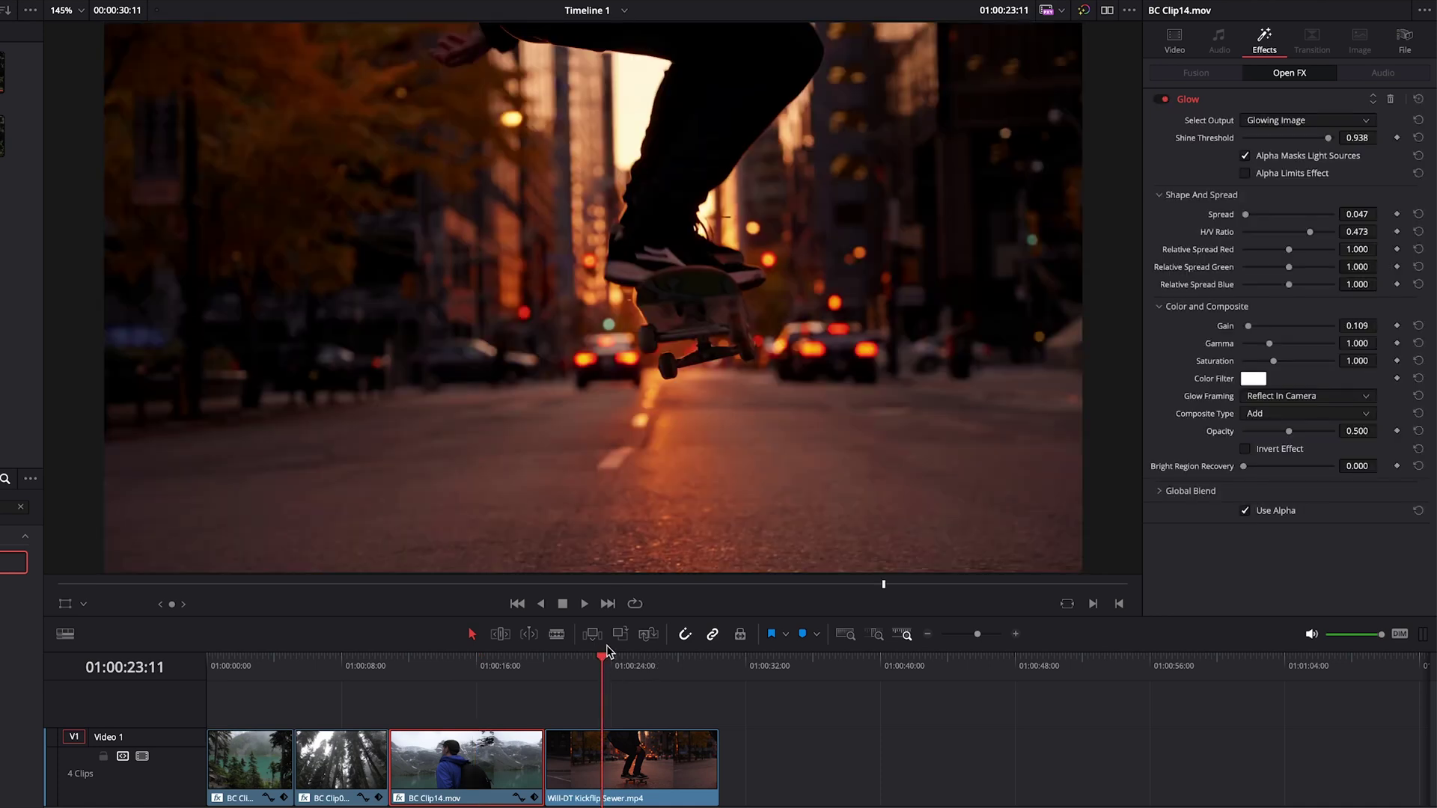
Add Glow to Will-DT Kickflip Sewer.mp4: Shine Threshold 0.426, Spread 0.403, Gain 0.388.
{"action": "mouse_move", "coordinate": [607, 649]}
{"action": "left_mouse_down"}
{"action": "mouse_move", "coordinate": [573, 660]}
{"action": "mouse_move", "coordinate": [596, 662]}
{"action": "left_mouse_up"}
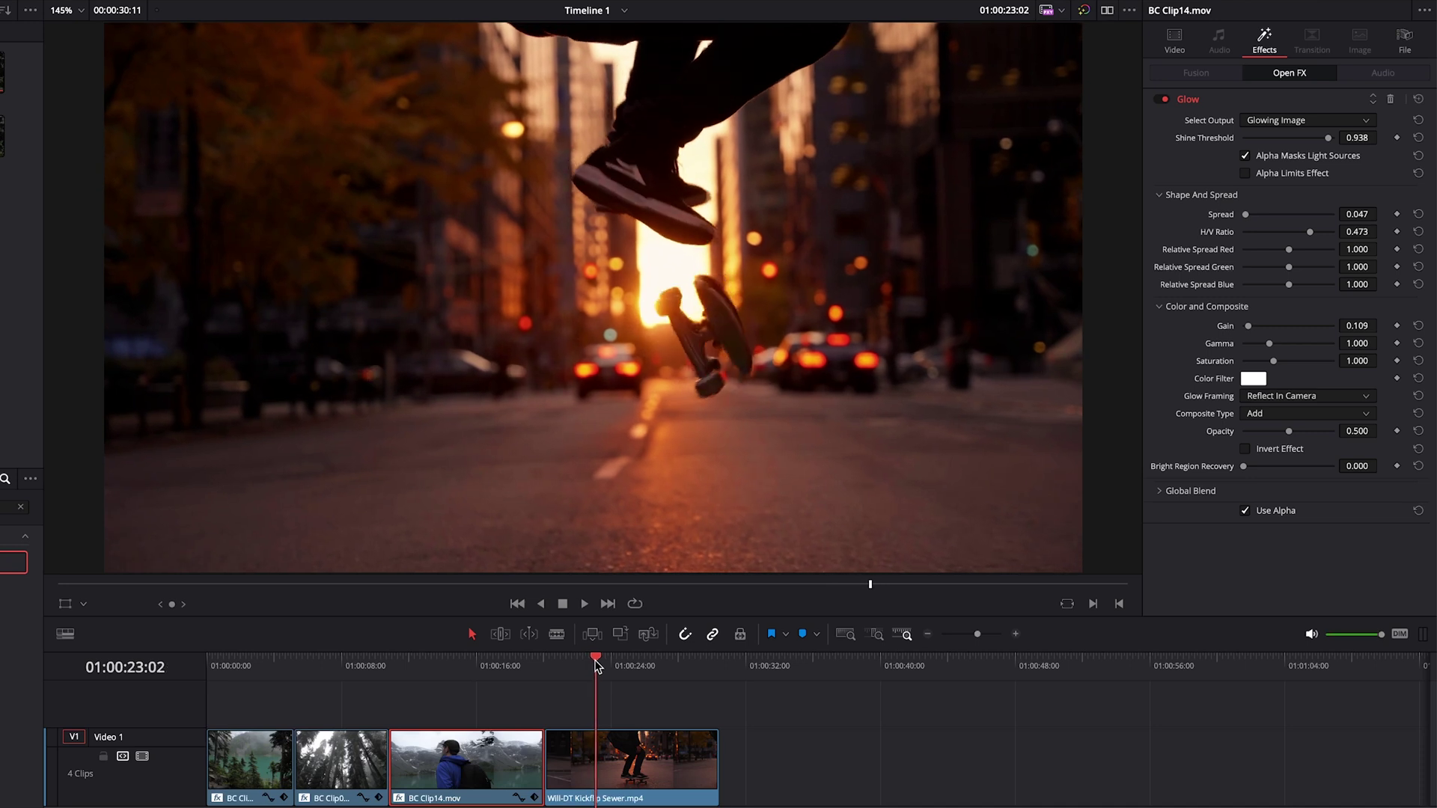
{"action": "left_click_drag", "start_coordinate": [14, 562], "coordinate": [632, 759]}
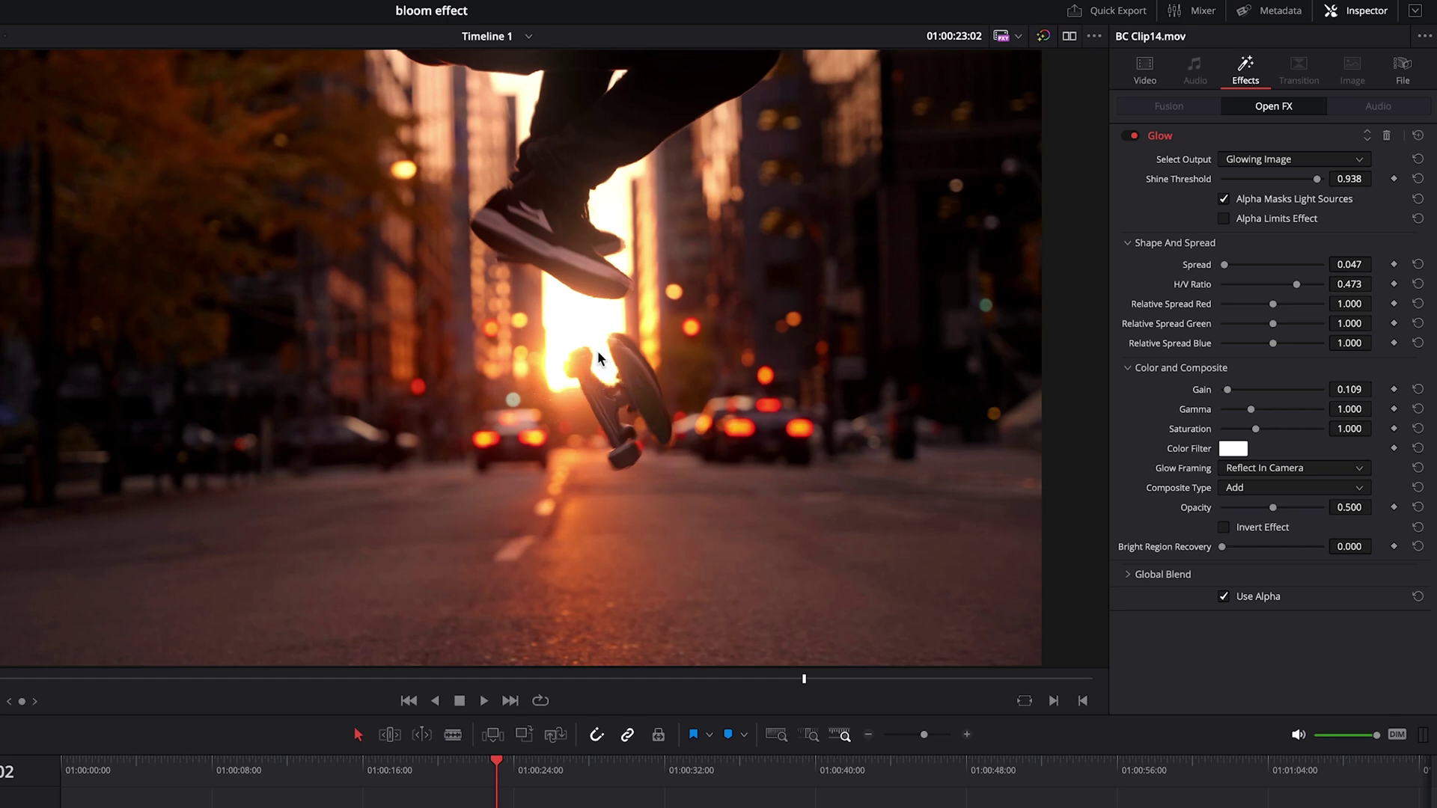
{"action": "left_click_drag", "start_coordinate": [1350, 179], "coordinate": [1338, 179]}
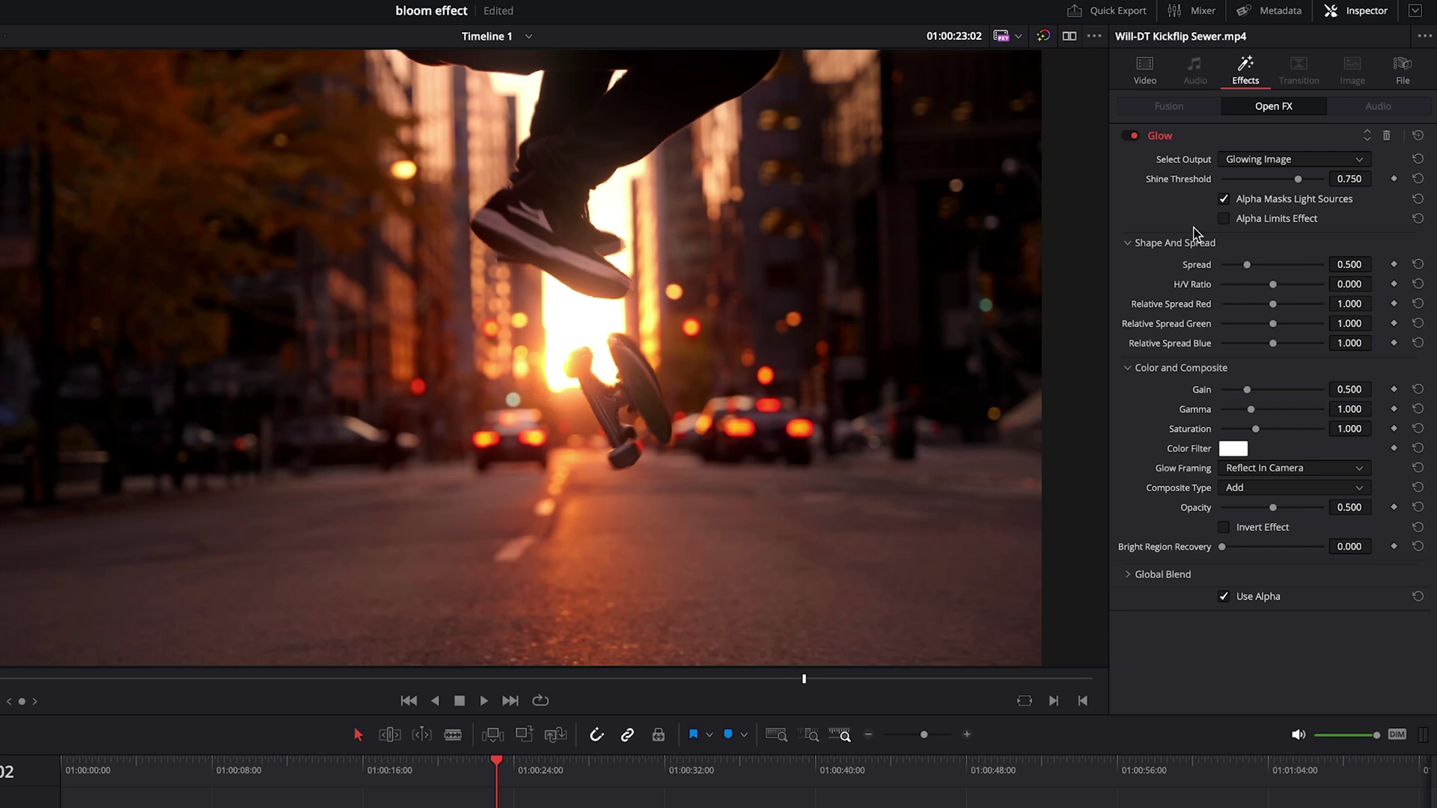
{"action": "mouse_move", "coordinate": [1284, 180]}
{"action": "left_mouse_down"}
{"action": "mouse_move", "coordinate": [1310, 187]}
{"action": "mouse_move", "coordinate": [1240, 193]}
{"action": "mouse_move", "coordinate": [1266, 193]}
{"action": "left_mouse_up"}
{"action": "mouse_move", "coordinate": [1246, 265]}
{"action": "left_mouse_down"}
{"action": "mouse_move", "coordinate": [1276, 269]}
{"action": "mouse_move", "coordinate": [1240, 273]}
{"action": "left_mouse_up"}
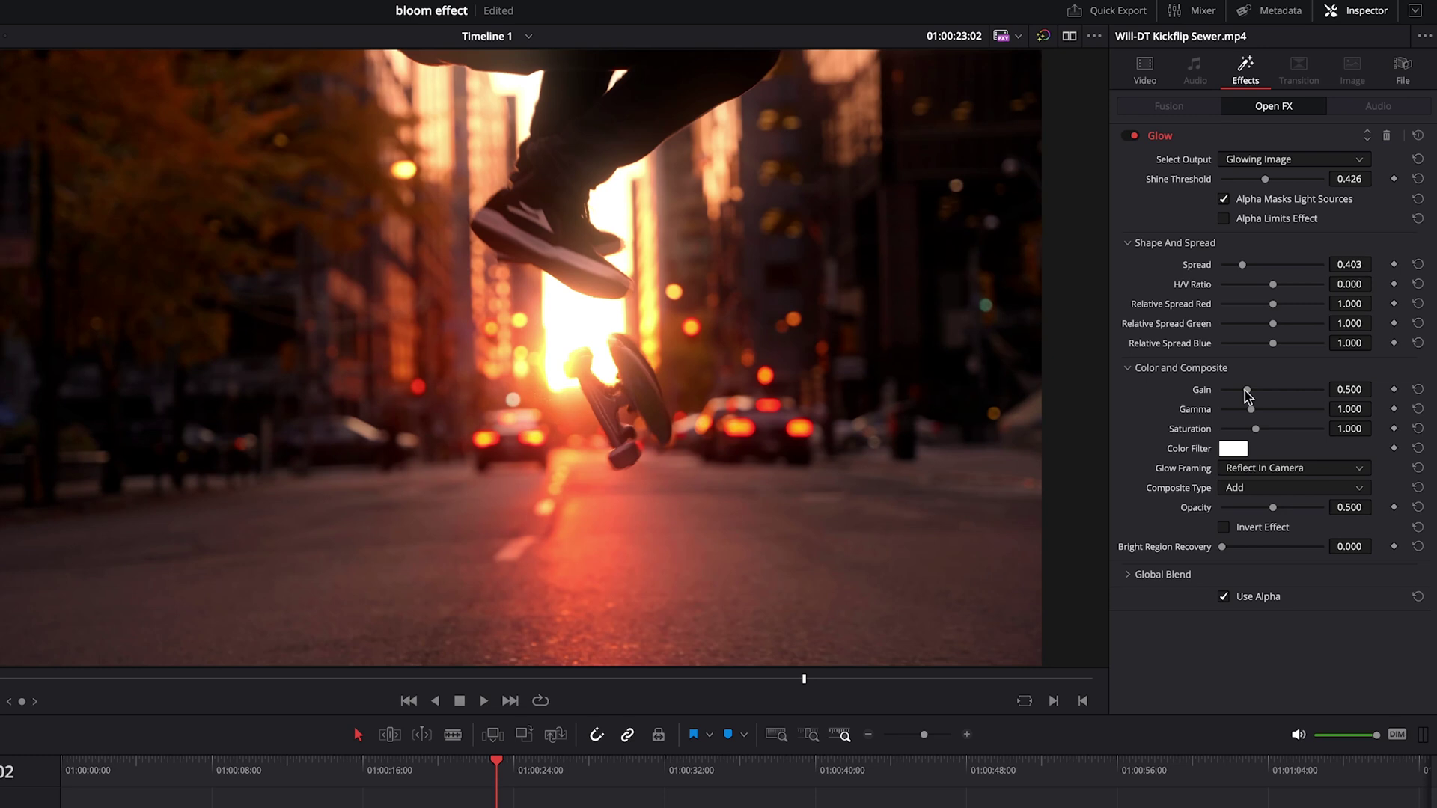
{"action": "mouse_move", "coordinate": [1247, 397]}
{"action": "left_mouse_down"}
{"action": "mouse_move", "coordinate": [1234, 397]}
{"action": "mouse_move", "coordinate": [1247, 397]}
{"action": "left_mouse_up"}
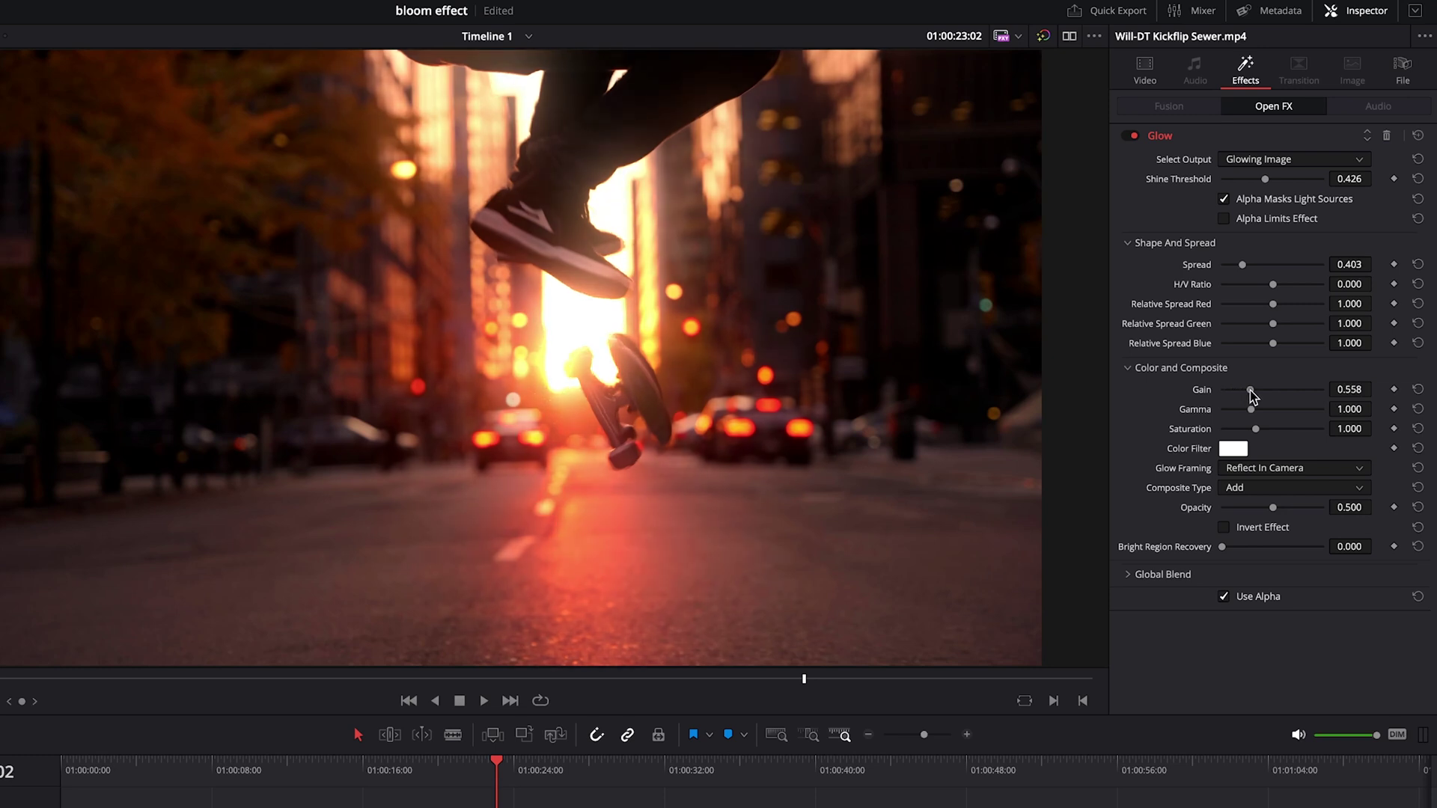
Switch the skateboard clip's glow off and on several times to compare with the original.
{"action": "left_click", "coordinate": [1135, 136]}
{"action": "left_click", "coordinate": [1133, 137]}
{"action": "left_click", "coordinate": [1134, 136]}
{"action": "left_click", "coordinate": [1133, 137]}
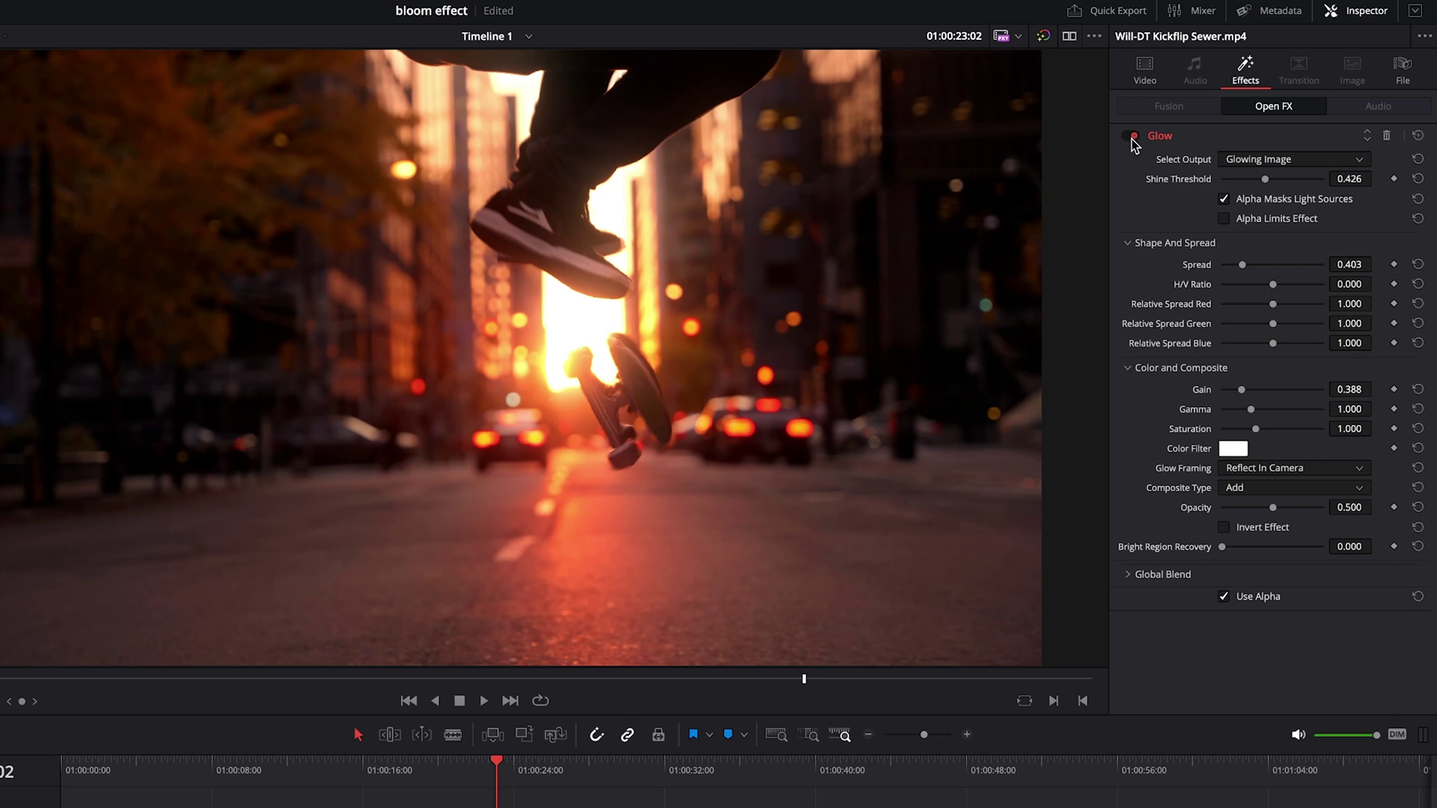
{"action": "left_click", "coordinate": [1134, 137]}
{"action": "left_click", "coordinate": [1134, 137]}
{"action": "left_click", "coordinate": [1134, 137]}
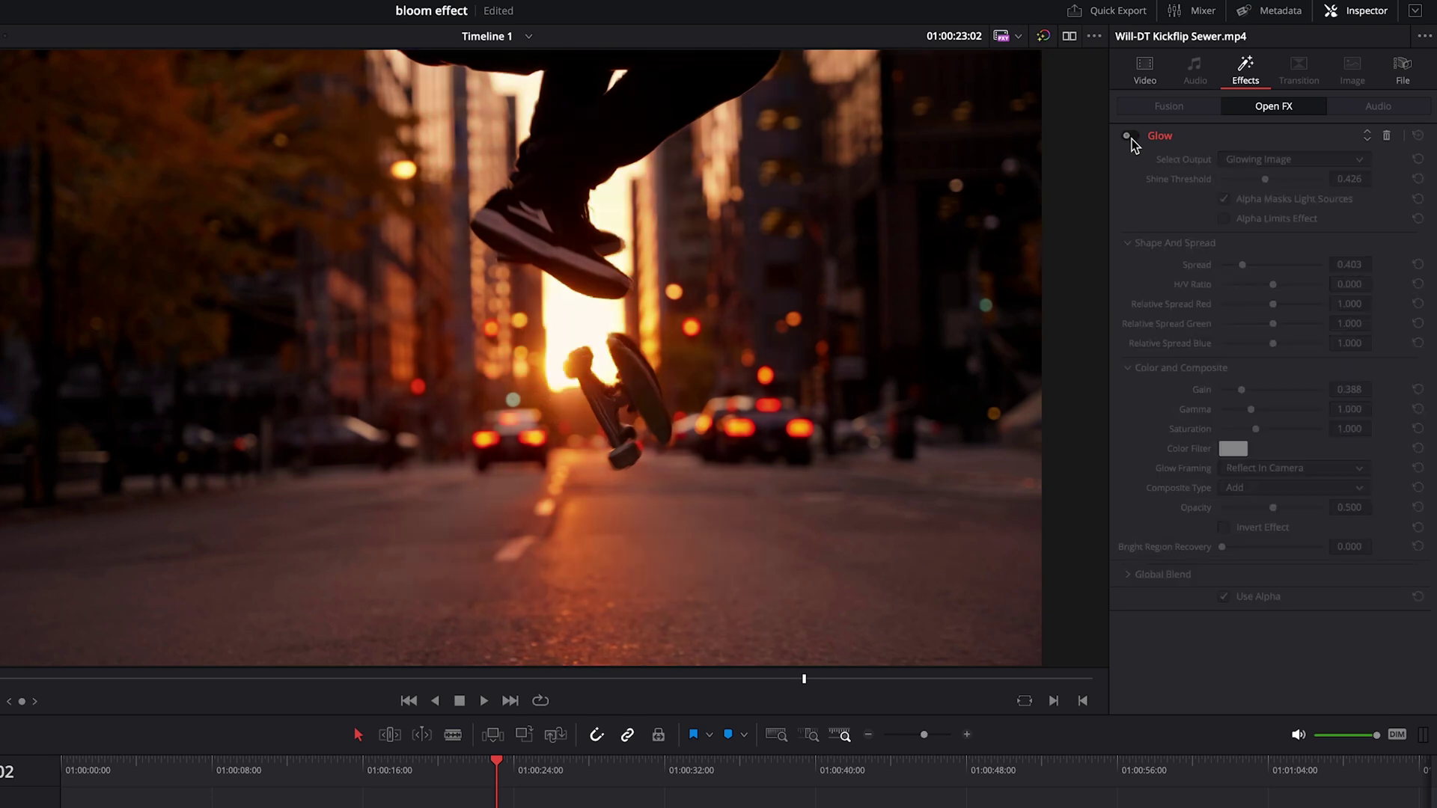
{"action": "left_click", "coordinate": [1134, 137]}
Play the timeline from about 01:00:20, then park on the hiker clip at 01:00:15:20.
{"action": "left_click", "coordinate": [456, 771]}
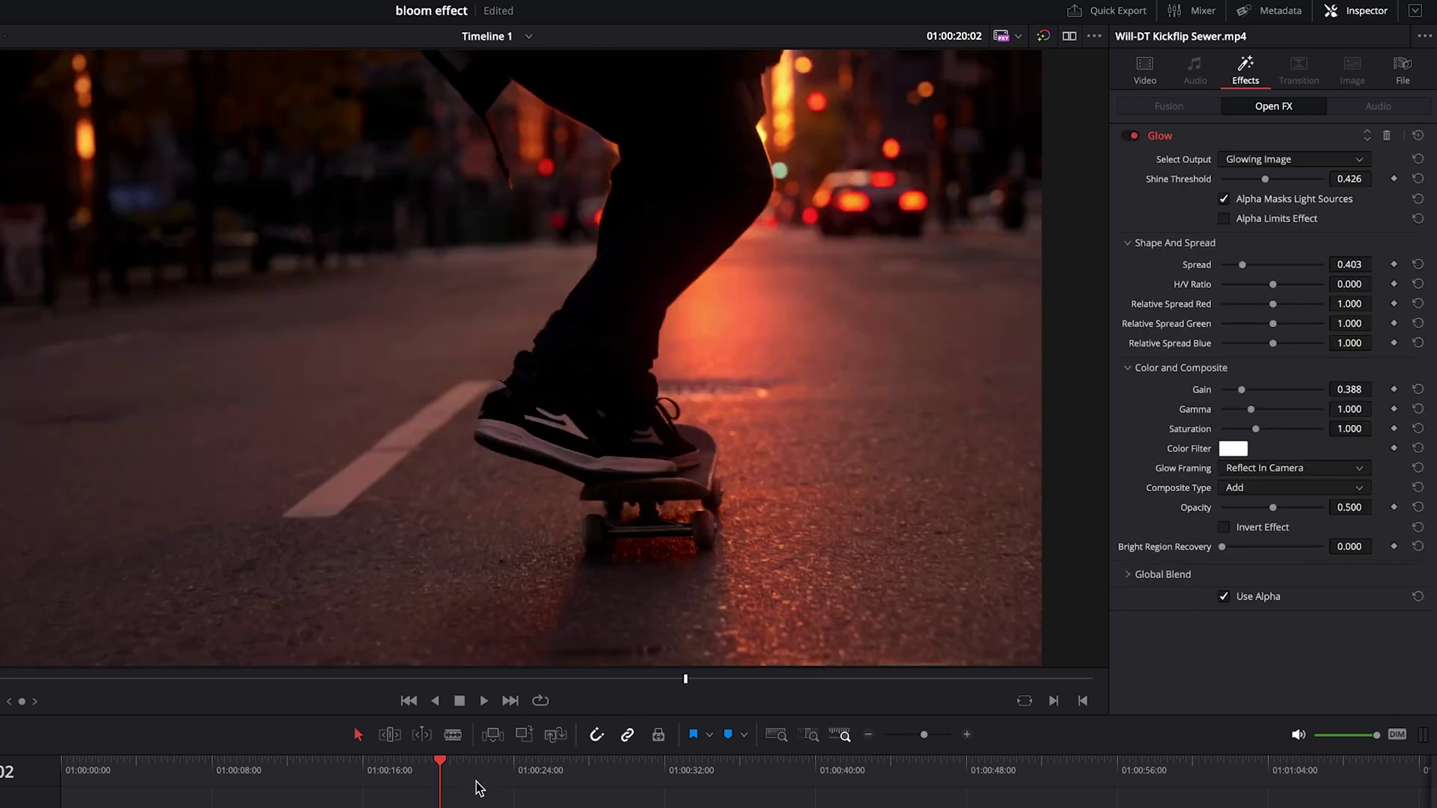
{"action": "key", "text": "space"}
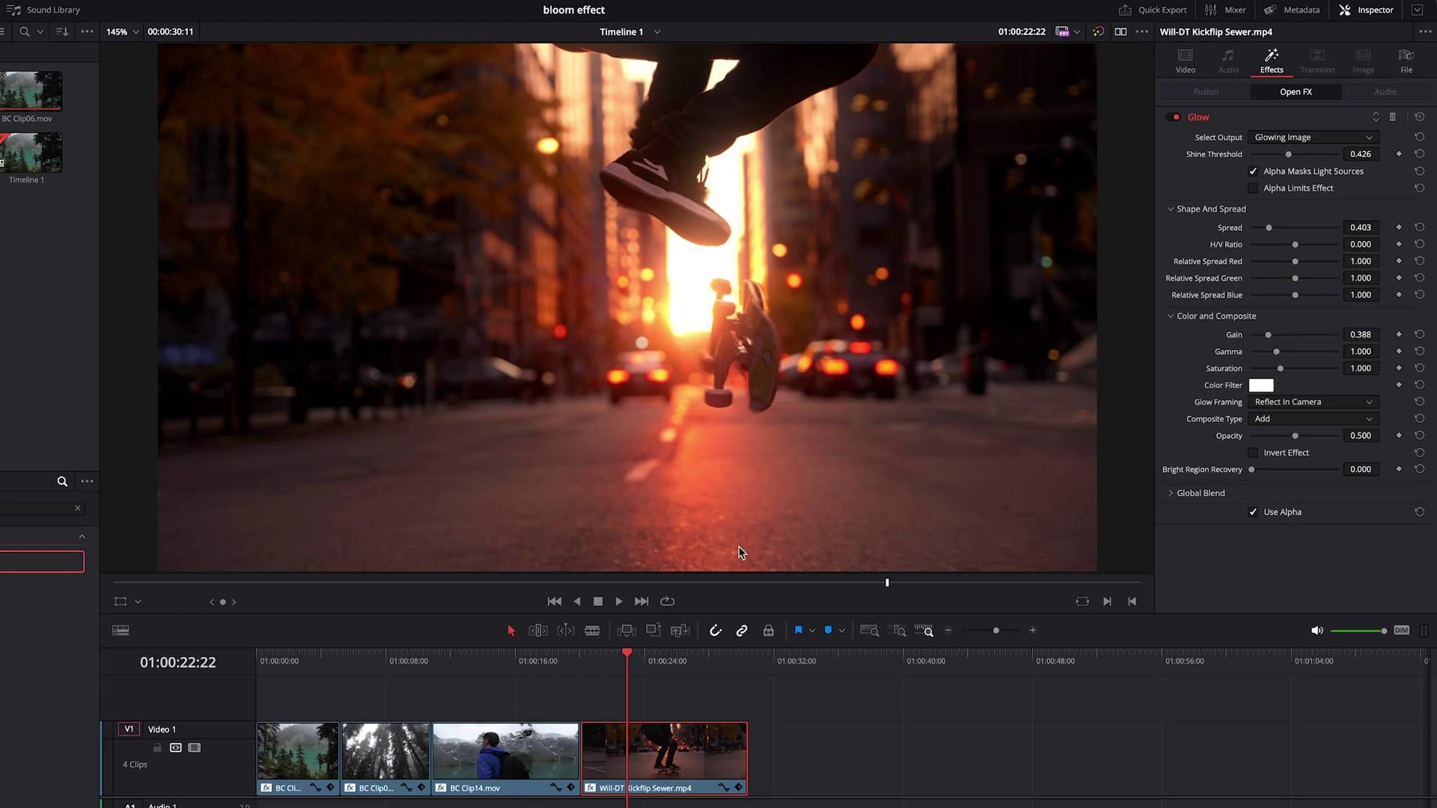
{"action": "left_click", "coordinate": [513, 666]}
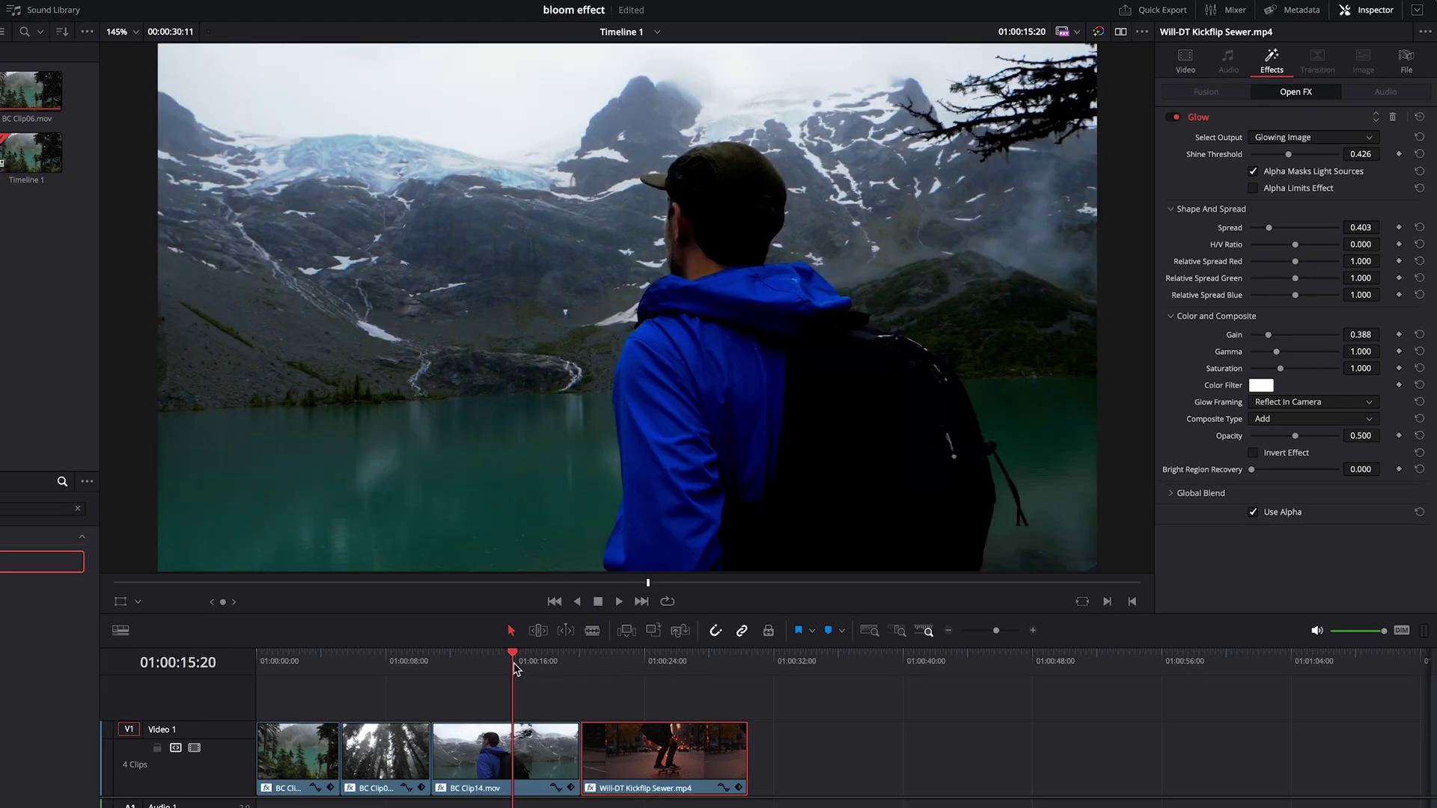